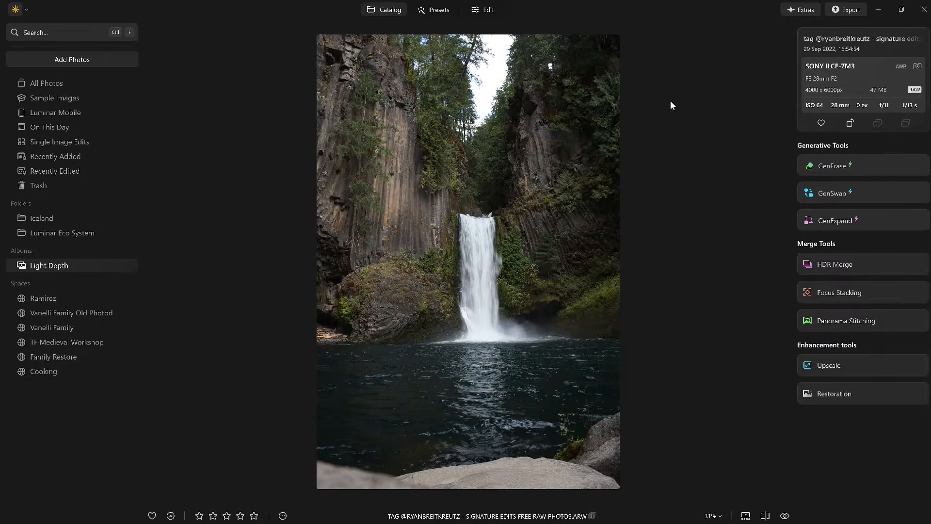
Step: Open the waterfall photo for editing and apply the Develop tool's automatic adjustment
click(486, 12)
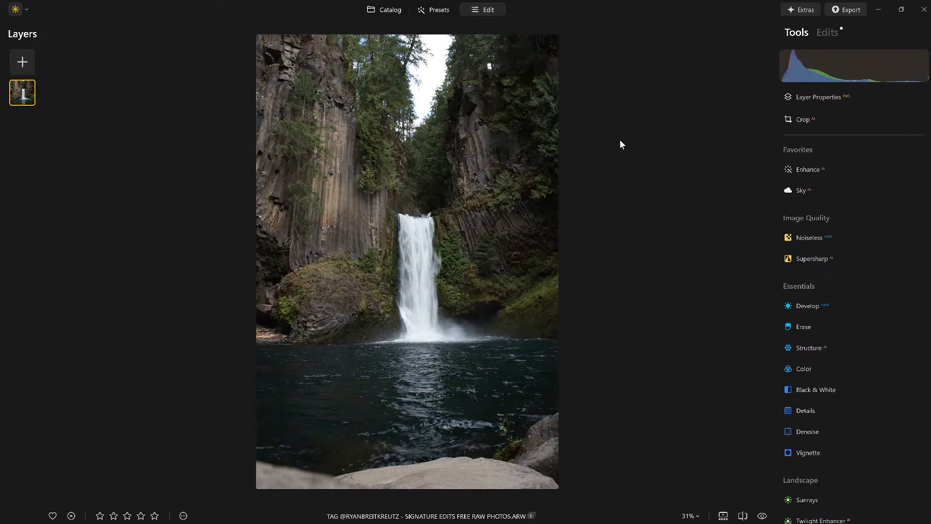
click(805, 306)
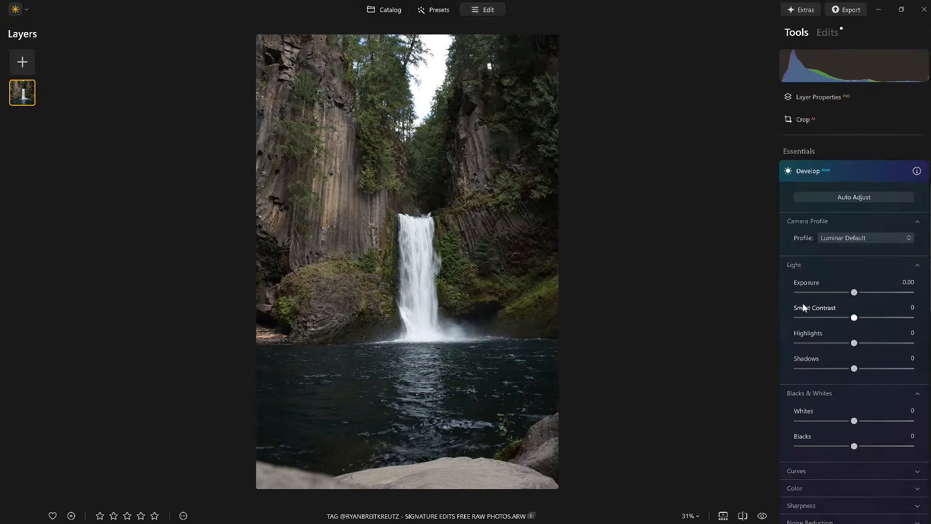
click(862, 197)
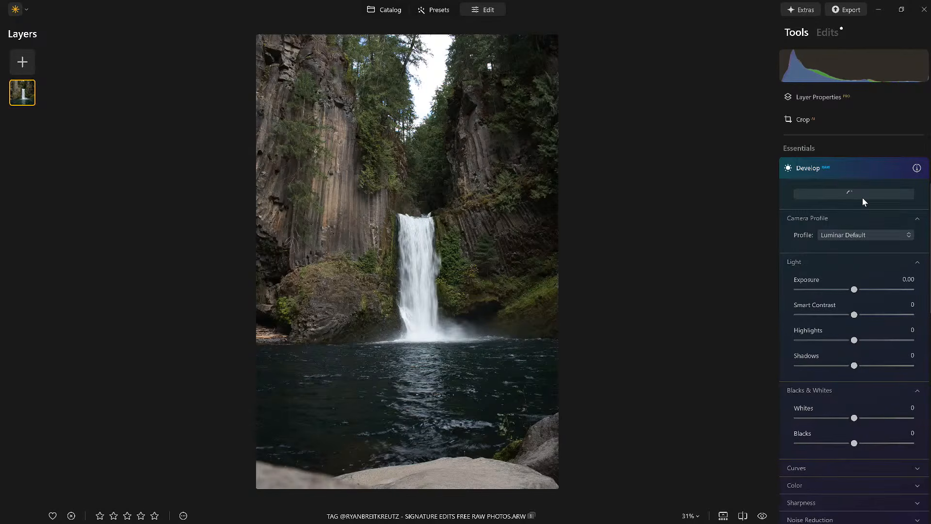
click(886, 167)
click(887, 167)
drag(863, 289, 854, 294)
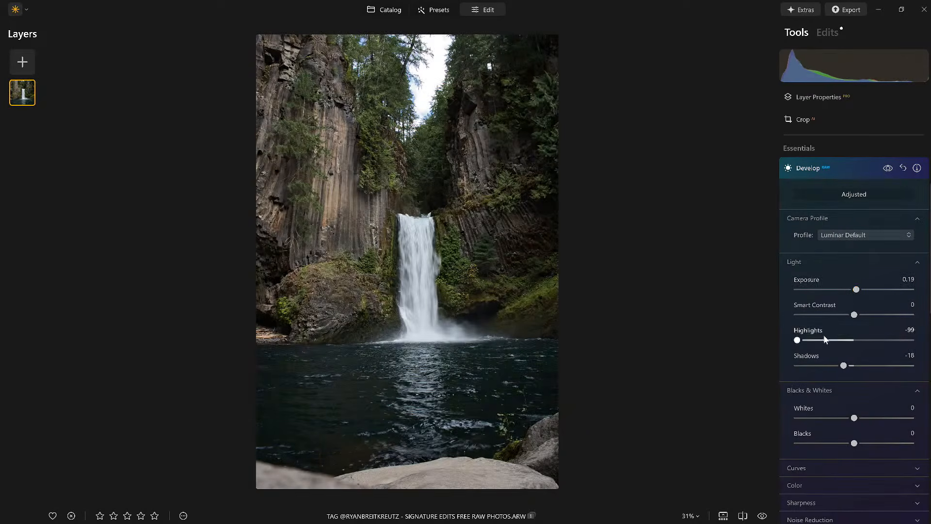
Step: Set Blacks to 2 in Develop and compare the adjusted photo with the original
mouse_move(854, 444)
mouse_down()
mouse_move(845, 445)
mouse_move(856, 445)
mouse_up()
click(762, 516)
click(763, 515)
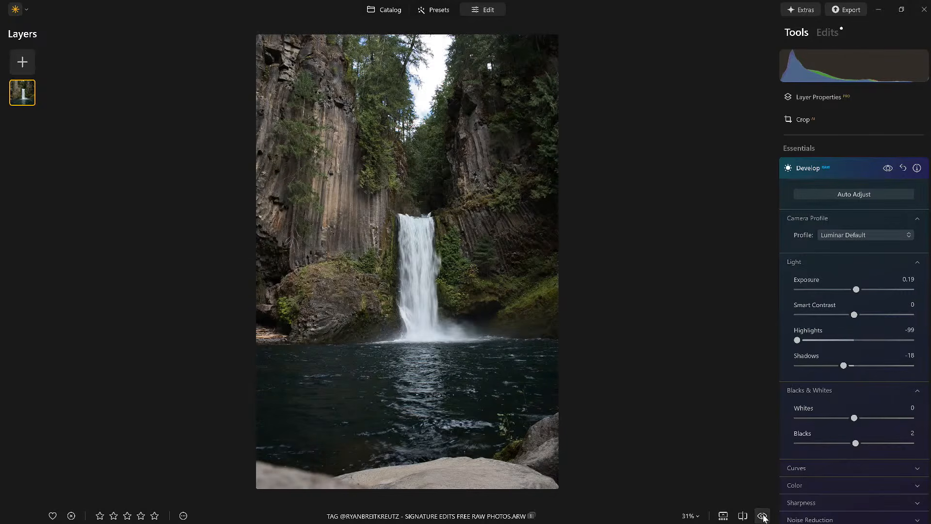
Step: Review the available camera profiles, keep Luminar Default and close the Develop tool
click(855, 235)
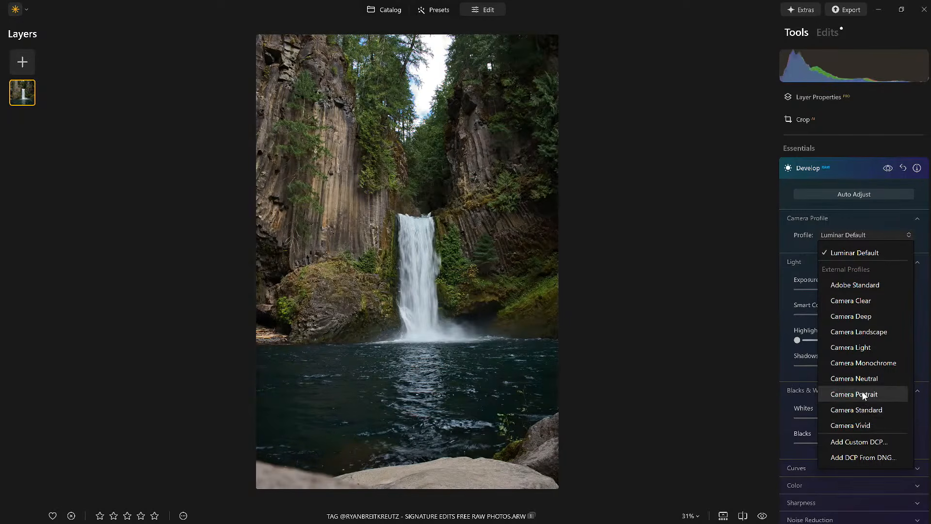
click(874, 250)
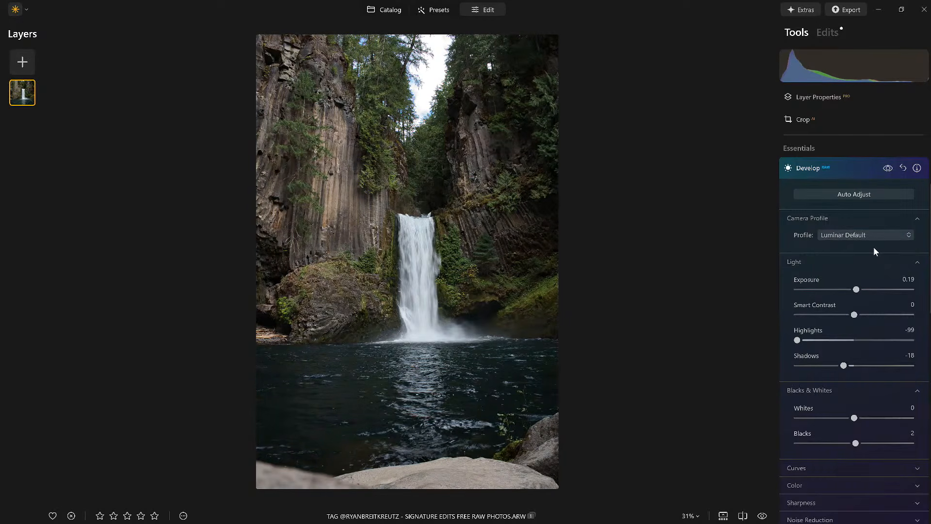
click(833, 166)
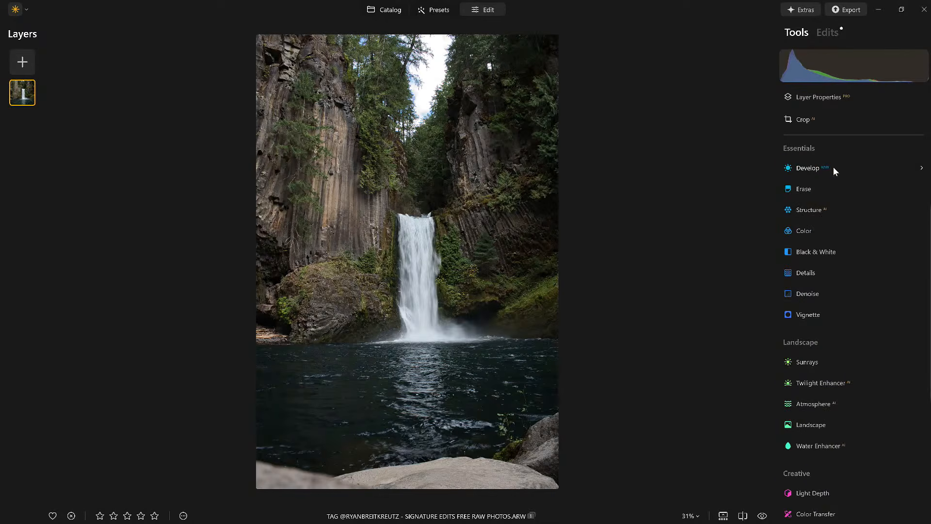
Step: Apply Light Depth to the photo with Amount 39 and its center point moved farther back in the depth map
scroll(829, 361, down, 4)
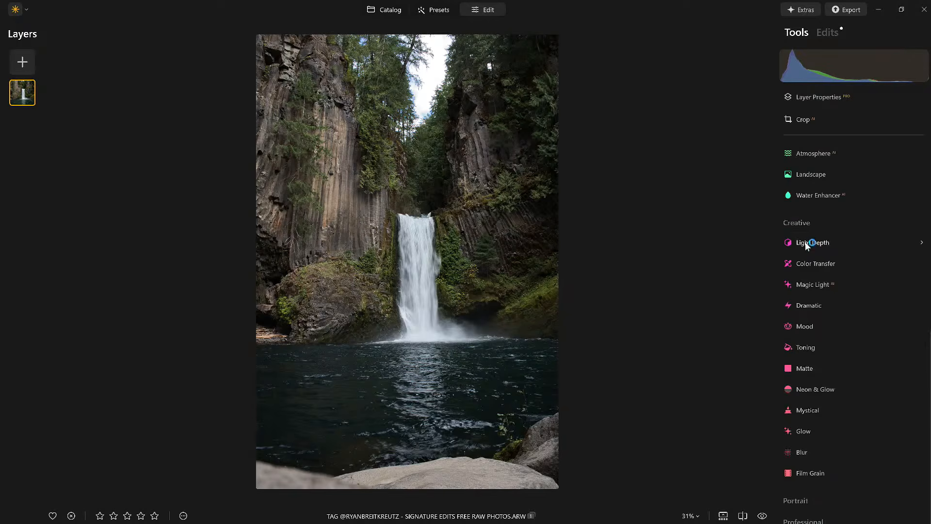
click(804, 242)
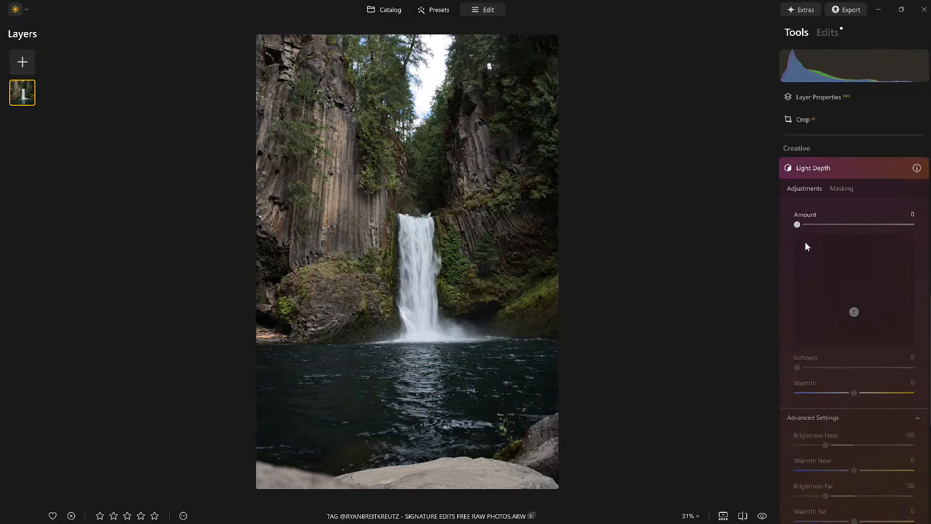
drag(810, 225, 855, 224)
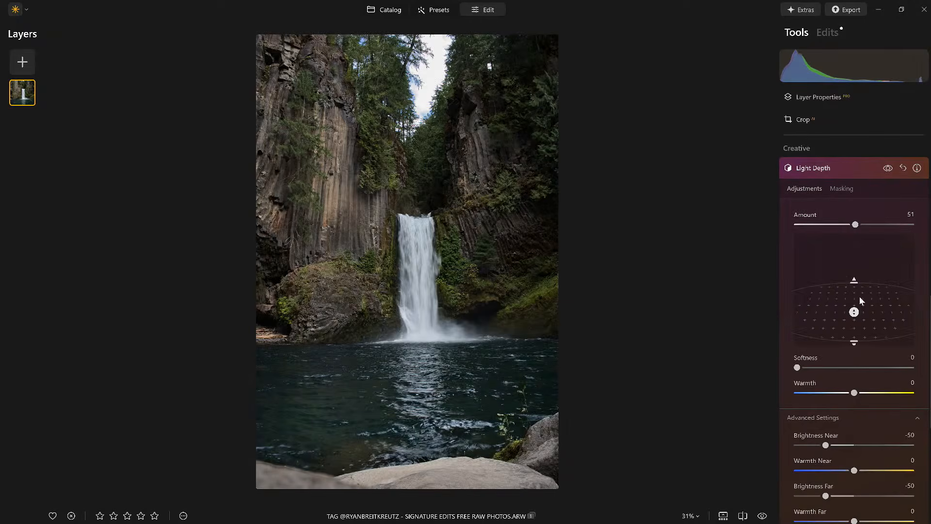
drag(852, 312, 854, 285)
drag(855, 224, 912, 224)
mouse_move(854, 285)
mouse_down()
mouse_move(851, 331)
mouse_move(849, 256)
mouse_move(849, 301)
mouse_move(849, 283)
mouse_up()
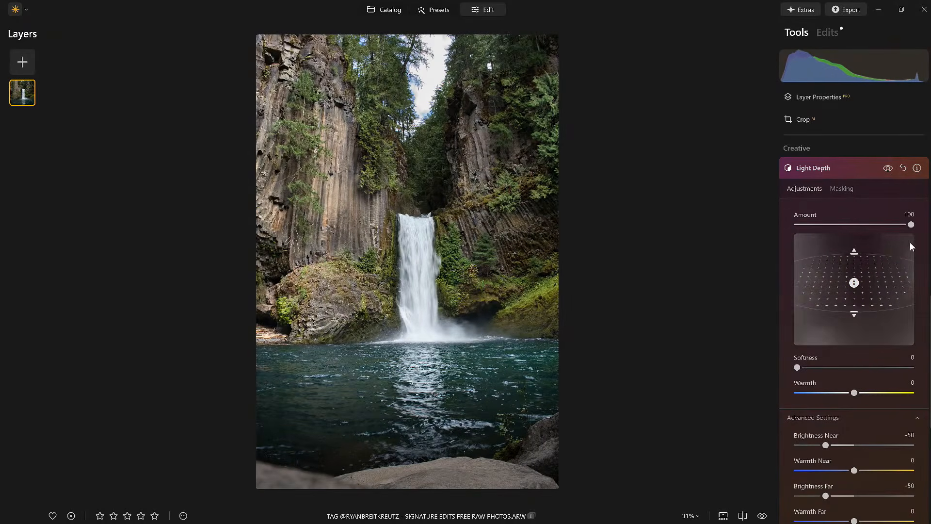
drag(907, 225, 837, 226)
Step: Widen Light Depth's transition range by spreading its near and far boundaries, and shift the center point slightly farther back
mouse_move(862, 259)
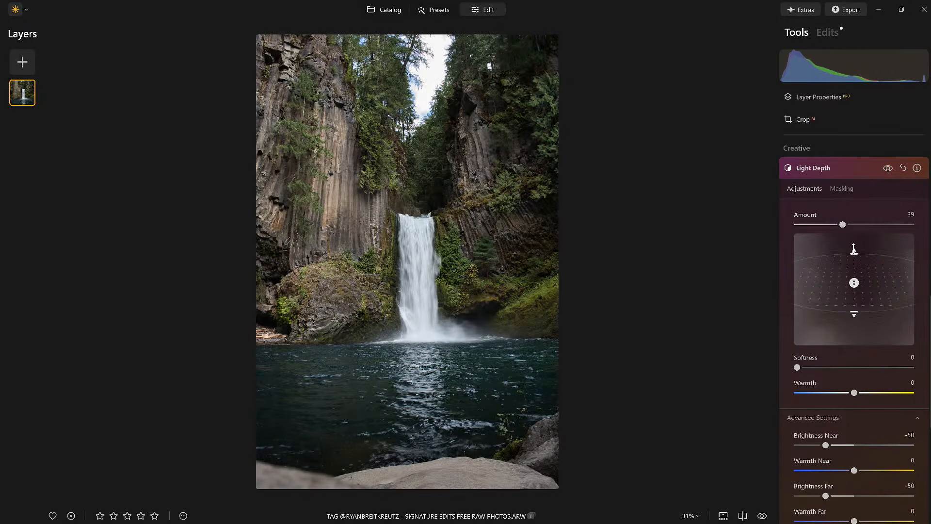
mouse_move(854, 249)
mouse_down()
mouse_move(852, 238)
mouse_move(853, 252)
mouse_up()
drag(852, 311, 854, 324)
mouse_move(854, 283)
mouse_down()
mouse_move(854, 297)
mouse_move(854, 280)
mouse_up()
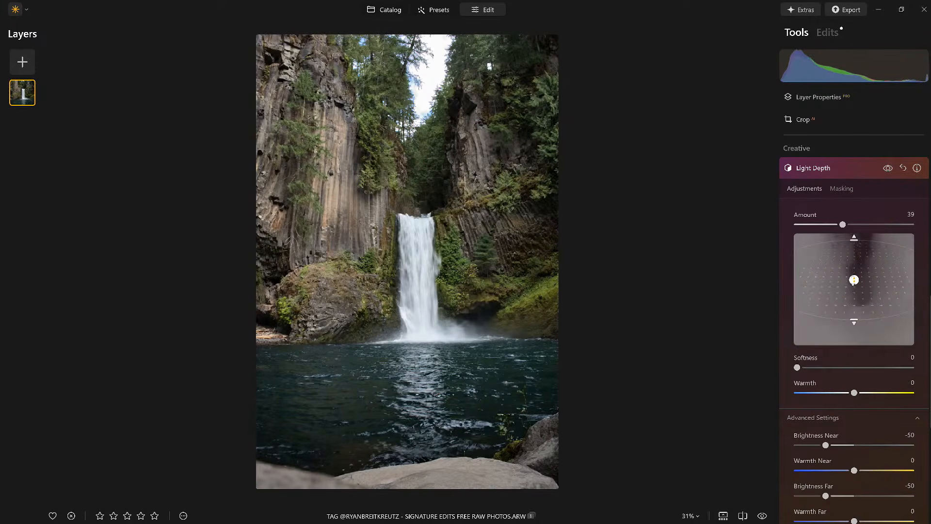
mouse_move(854, 280)
mouse_down()
mouse_move(854, 267)
mouse_move(852, 295)
mouse_move(848, 278)
mouse_up()
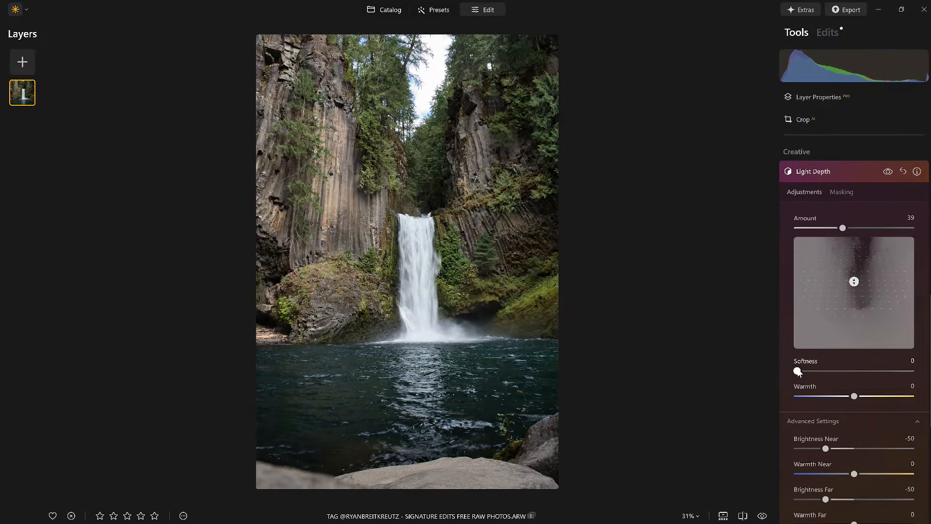
Step: Set Light Depth's Softness to 17 and compare the photo with the effect off and on
drag(797, 371, 810, 373)
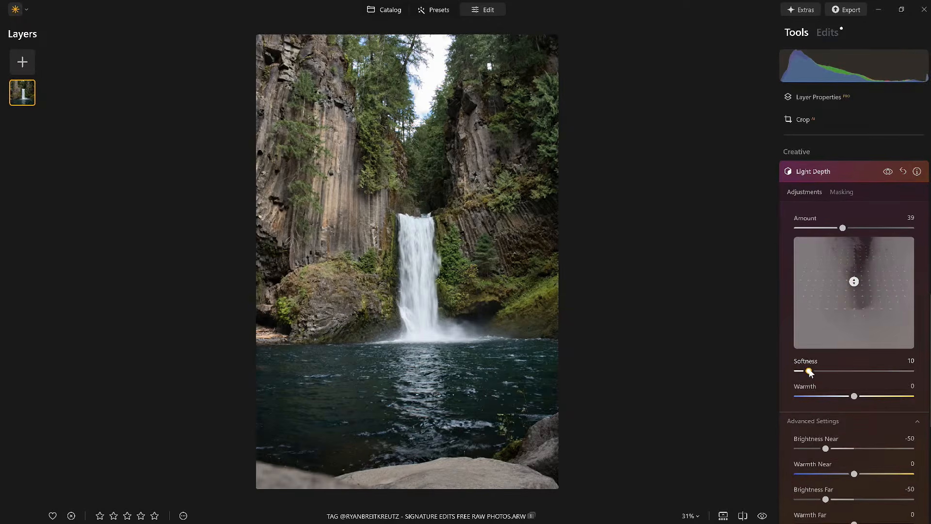
mouse_move(809, 370)
mouse_down()
mouse_move(854, 375)
mouse_move(800, 377)
mouse_move(817, 374)
mouse_up()
mouse_move(868, 295)
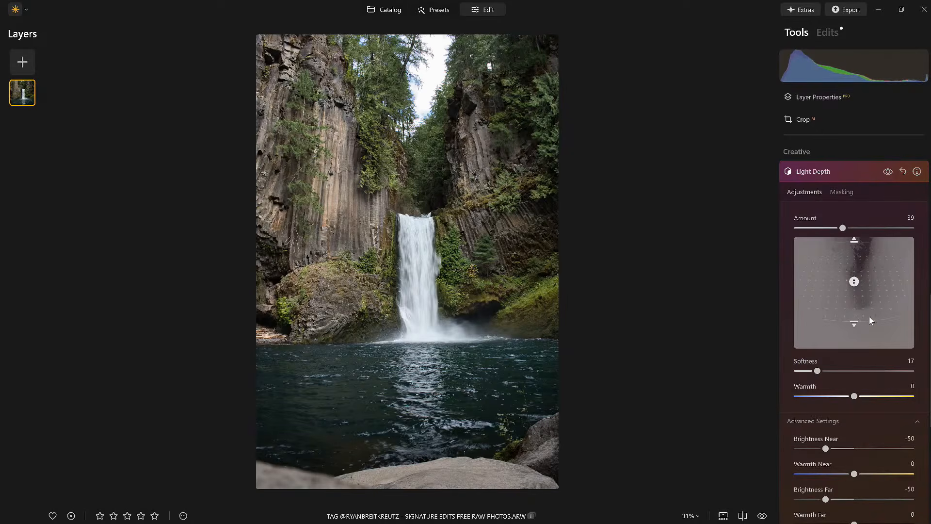
click(888, 173)
click(888, 173)
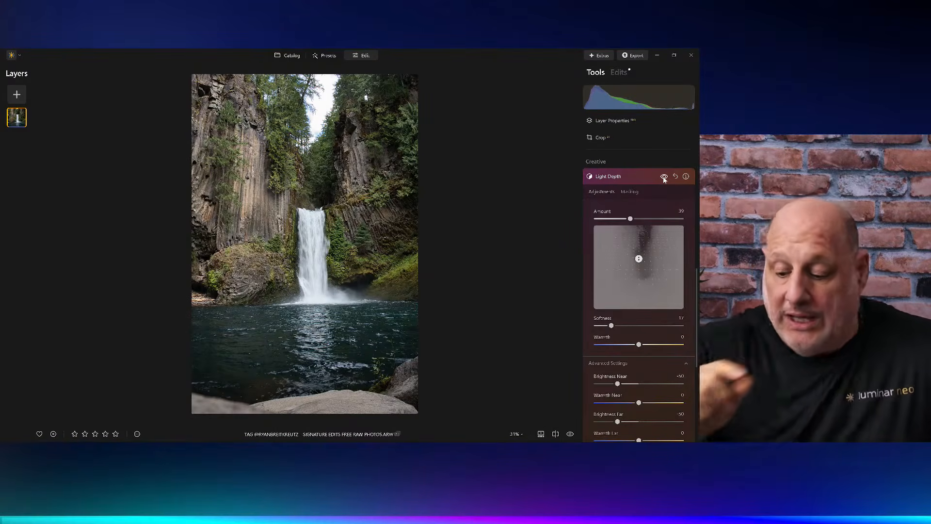
Step: Set Light Depth's Brightness Near to -100, Warmth Near to 44 and overall Warmth to 41
scroll(665, 181, down, 1)
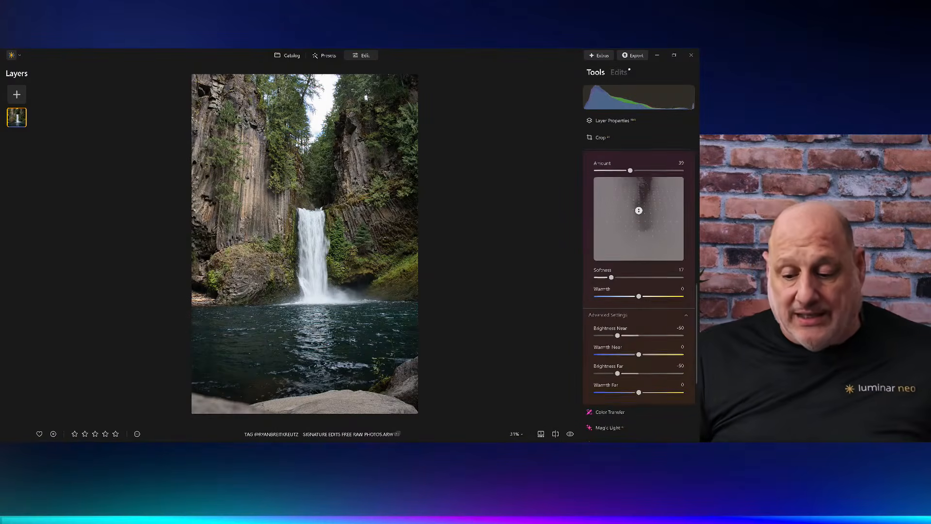
click(615, 315)
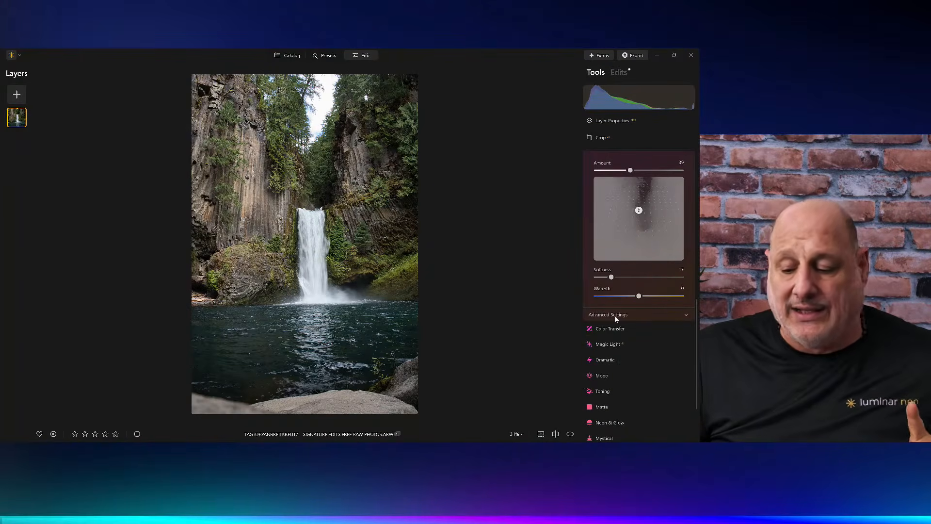
click(614, 316)
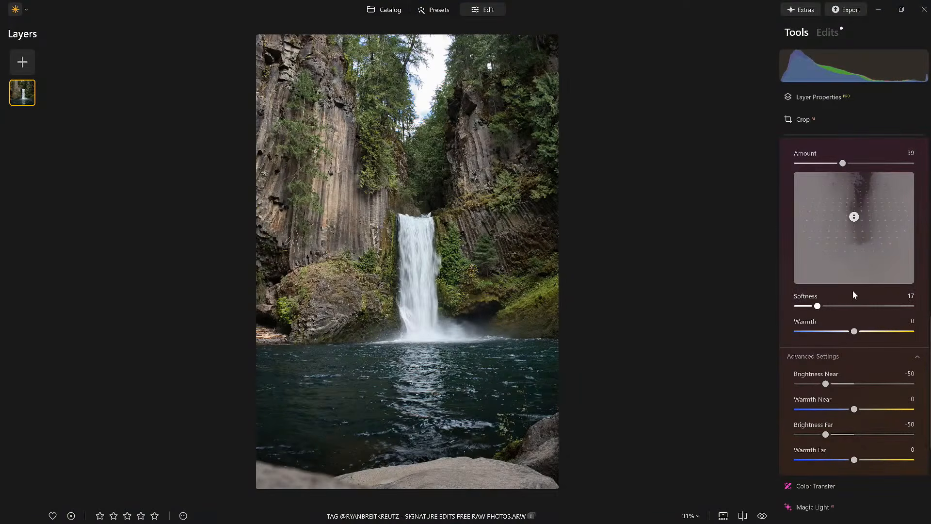
drag(825, 383, 763, 371)
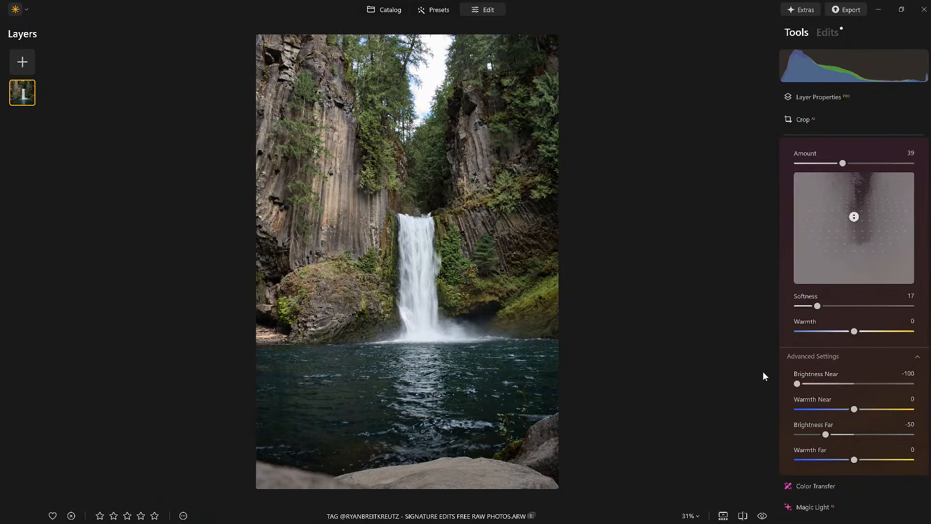
drag(853, 411, 878, 414)
drag(855, 332, 879, 332)
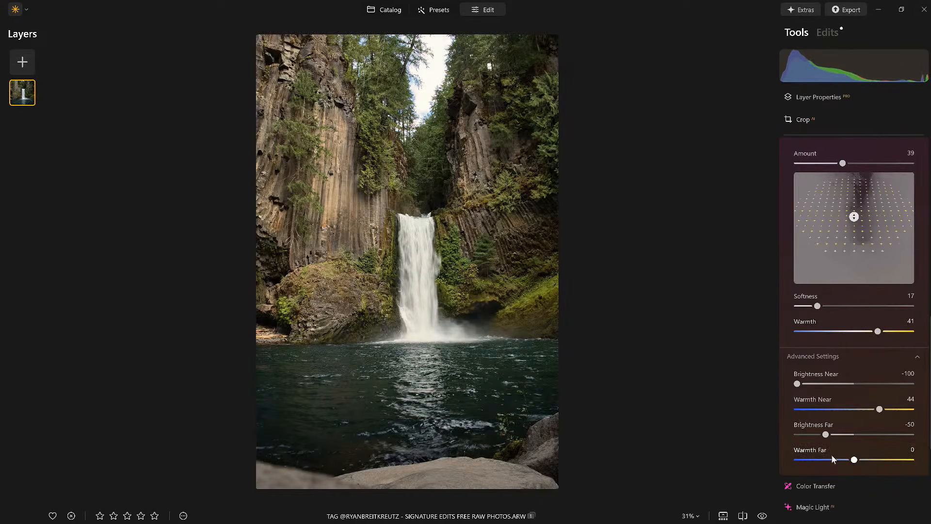
Step: Set Light Depth's Brightness Far to -70, Warmth Far to 47 and Amount to 54, comparing the photo with the effect off
mouse_move(825, 434)
mouse_down()
mouse_move(911, 434)
mouse_move(603, 397)
mouse_move(909, 432)
mouse_move(854, 424)
mouse_move(814, 434)
mouse_up()
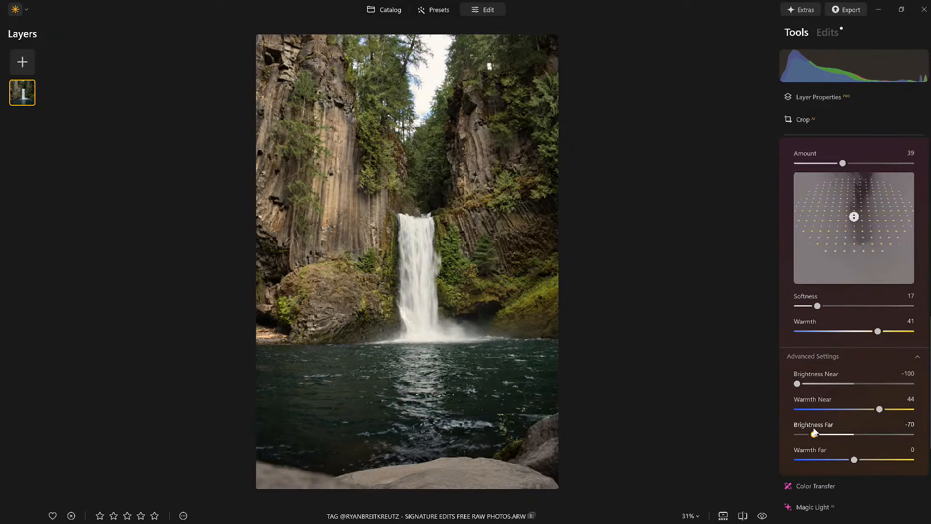
drag(855, 459, 882, 461)
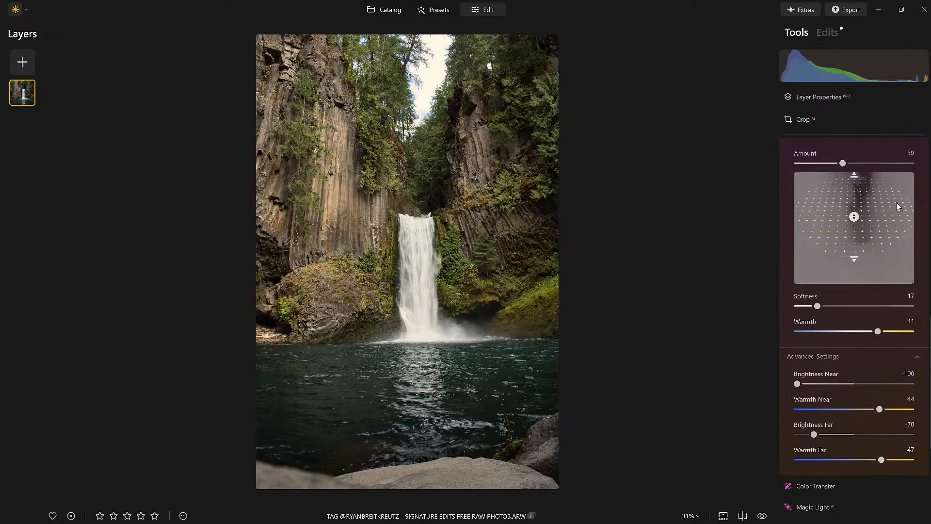
scroll(896, 202, up, 2)
click(889, 190)
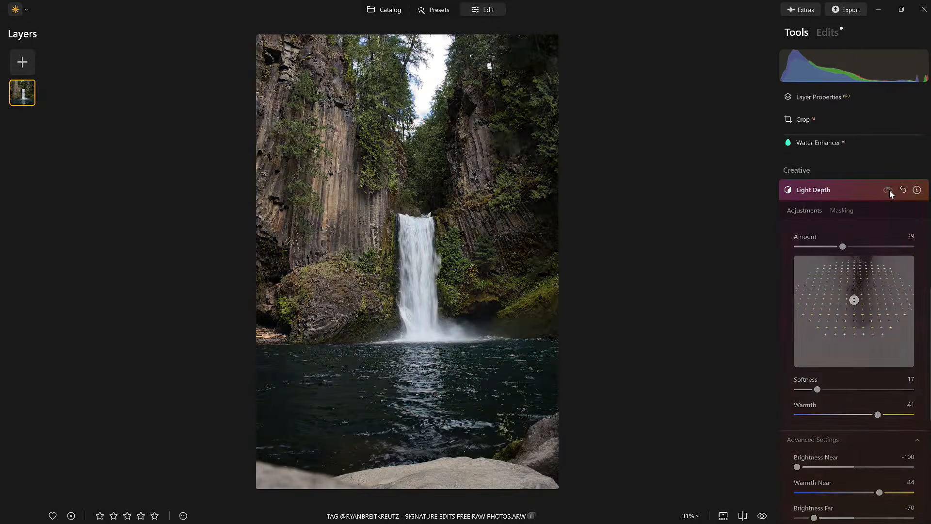
click(888, 190)
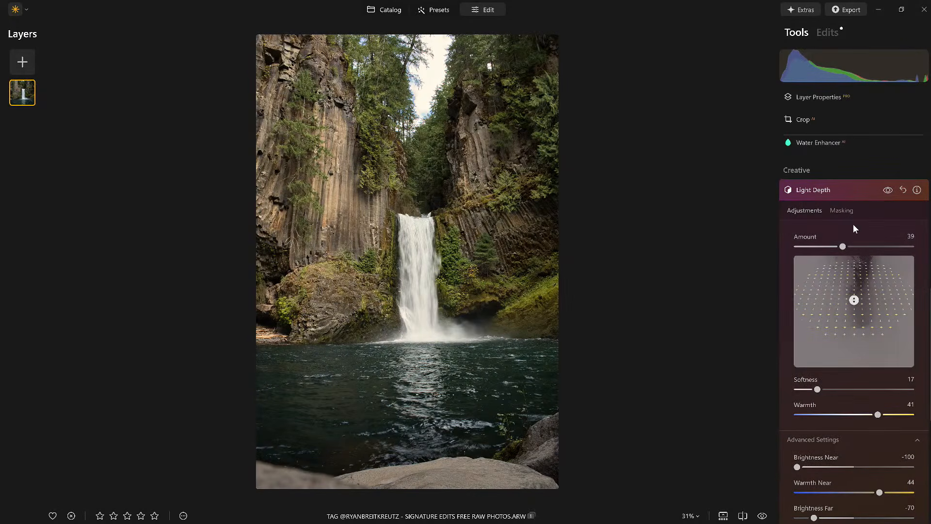
drag(842, 246, 859, 247)
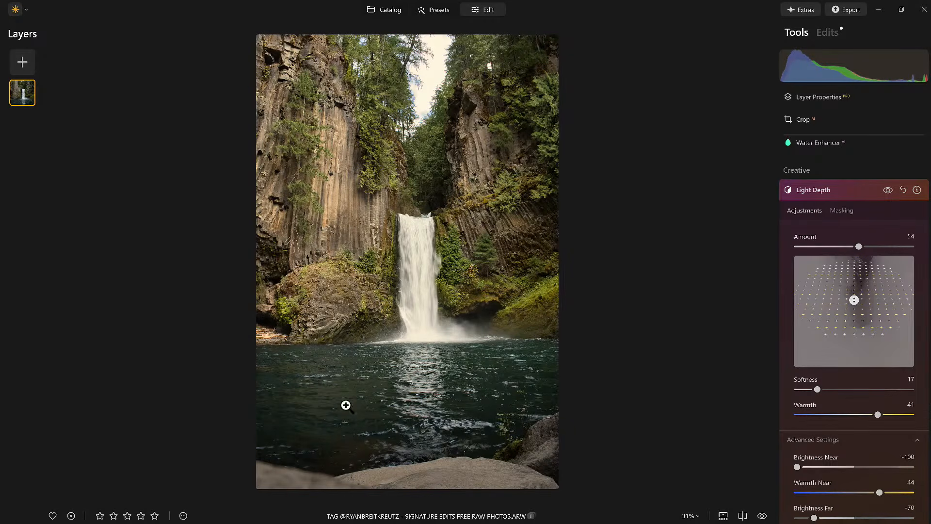
Step: Mask the water in Light Depth with Mask AI and invert the mask to exclude the water, closing the tool
click(836, 211)
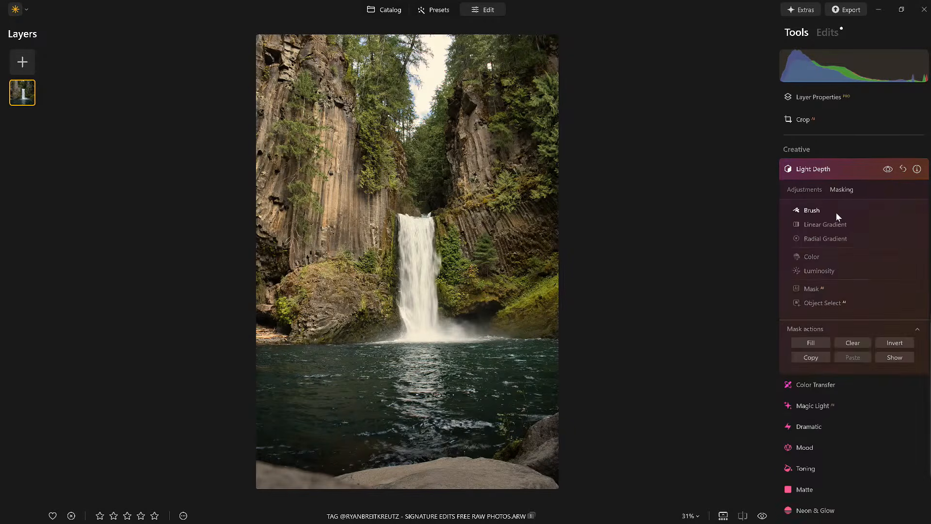
click(812, 288)
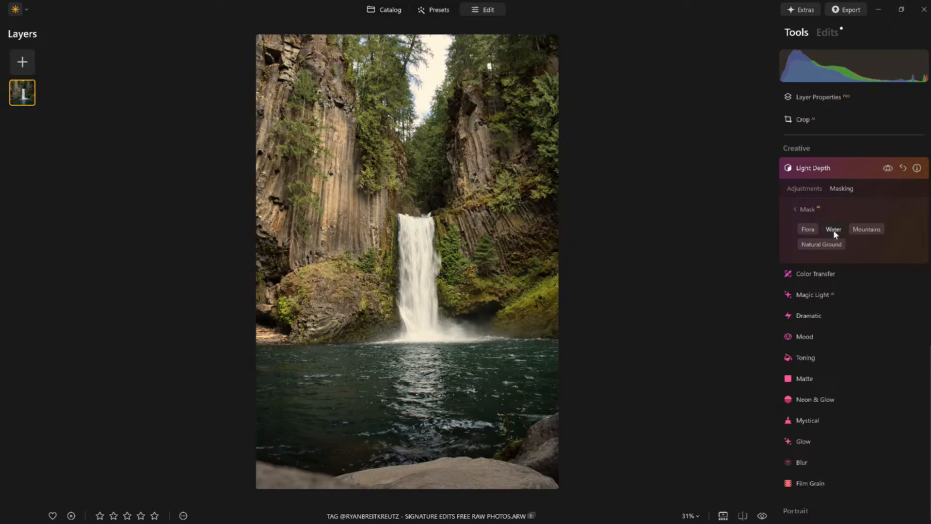
click(809, 211)
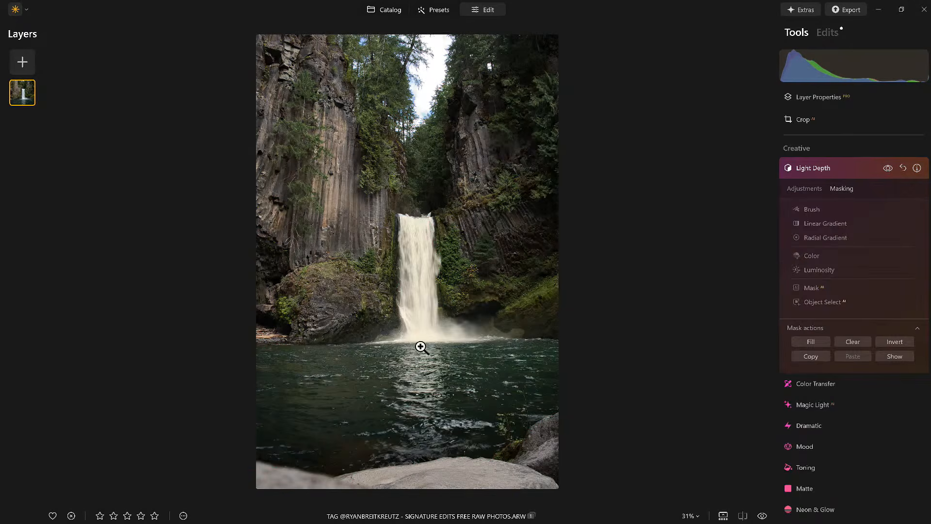
click(903, 341)
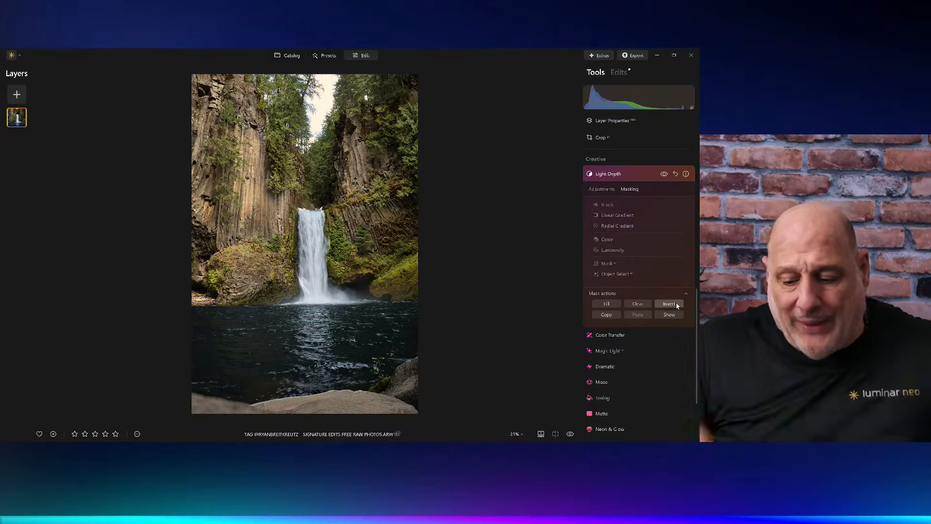
click(636, 175)
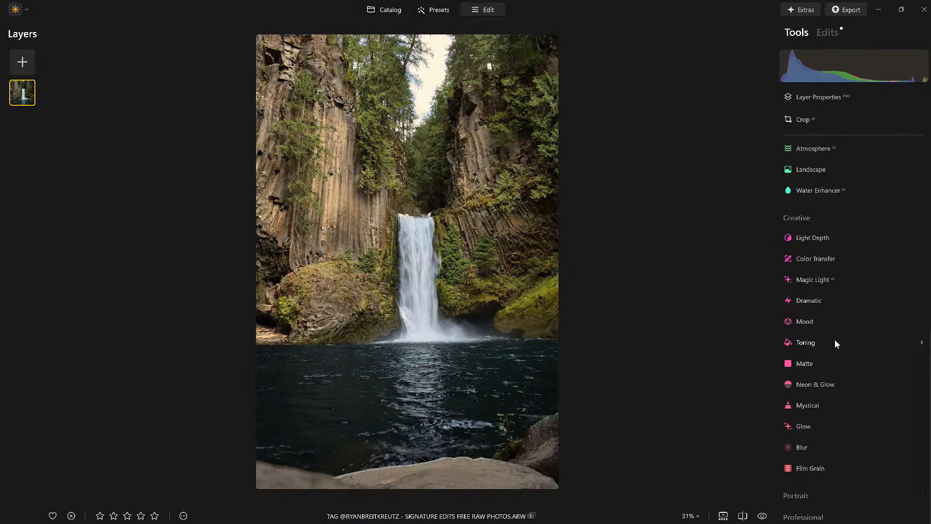
Step: Set Mystical's Amount to 38, Shadows to 18 and Smoothness to 15, compare the photo with the effect off and on, and close the tool
click(804, 406)
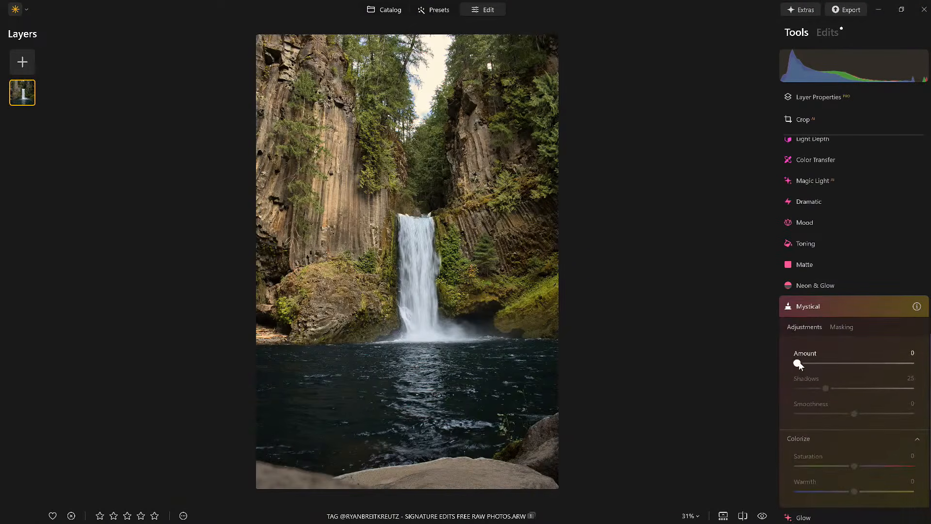
drag(798, 364, 817, 388)
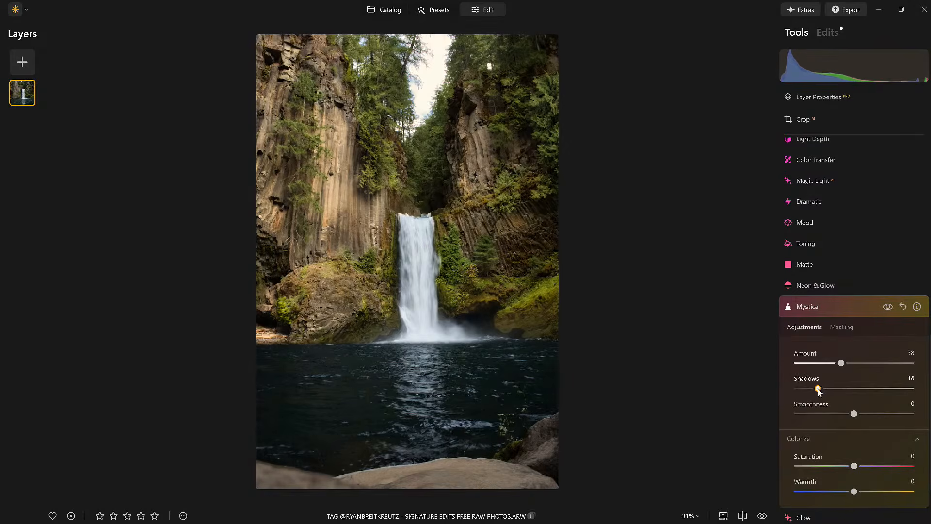
drag(853, 413, 863, 414)
click(887, 307)
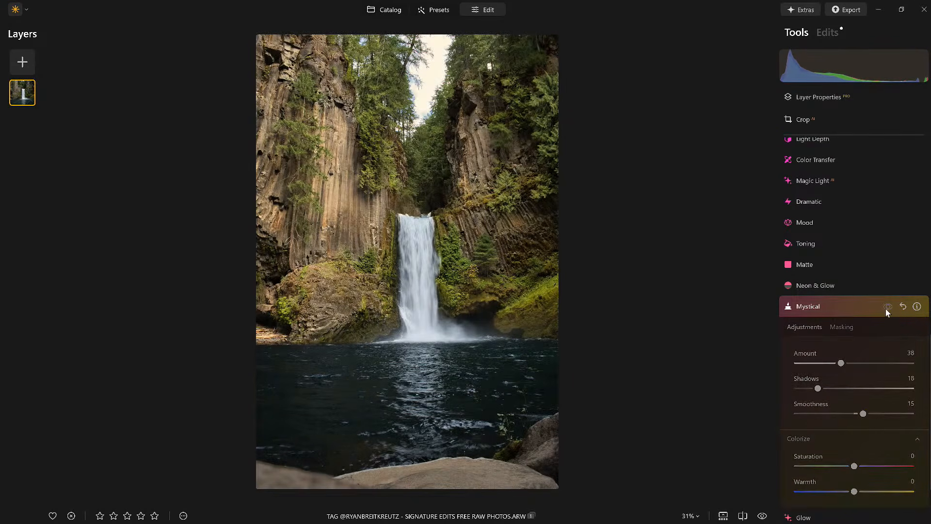
click(887, 307)
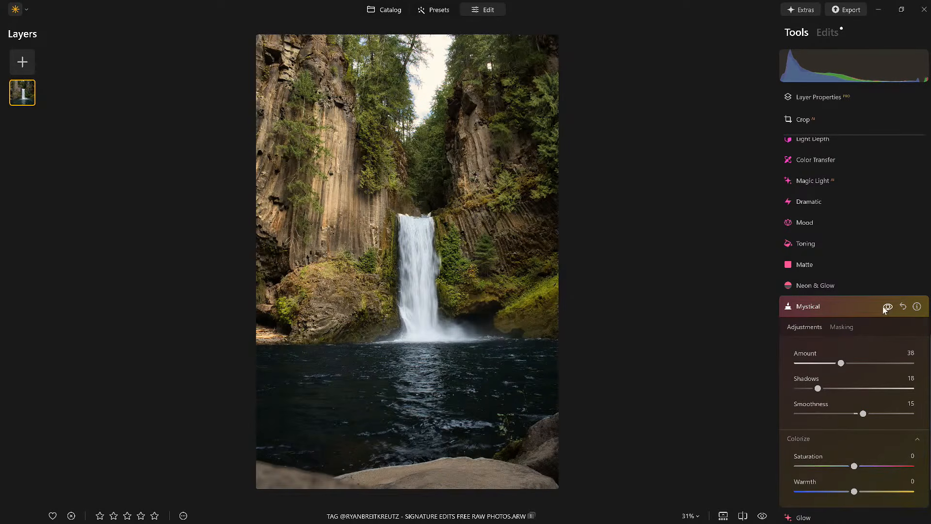
click(886, 307)
click(886, 306)
click(851, 305)
Step: Apply Glow's Orton Effect with Amount 8, comparing the photo with the effect off and on
click(802, 425)
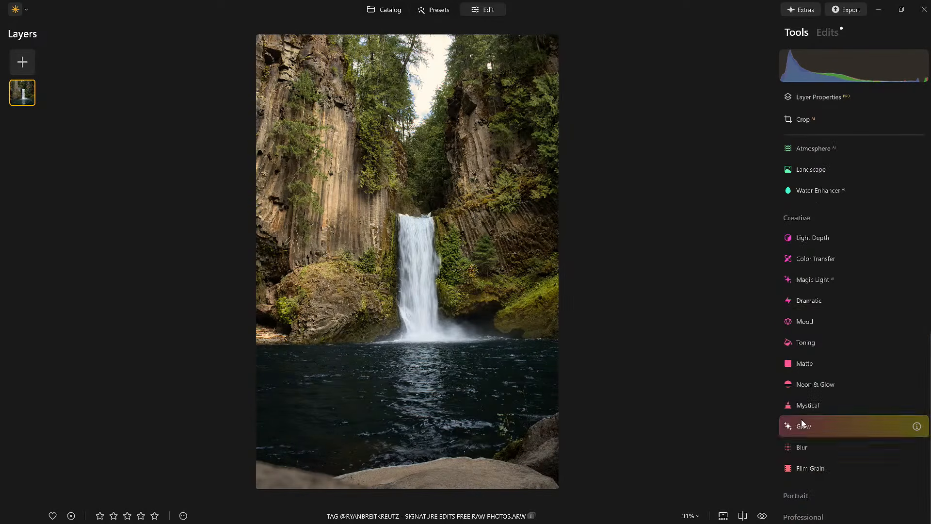
click(828, 377)
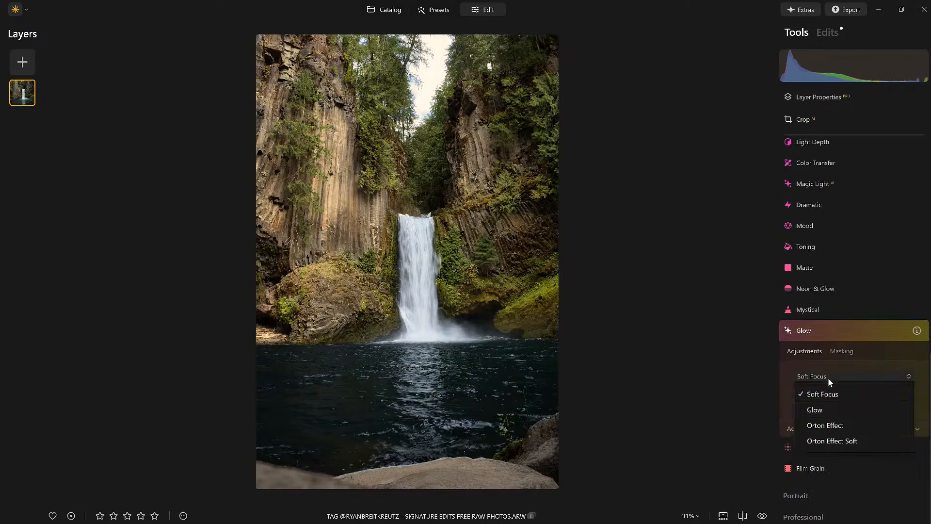
click(831, 425)
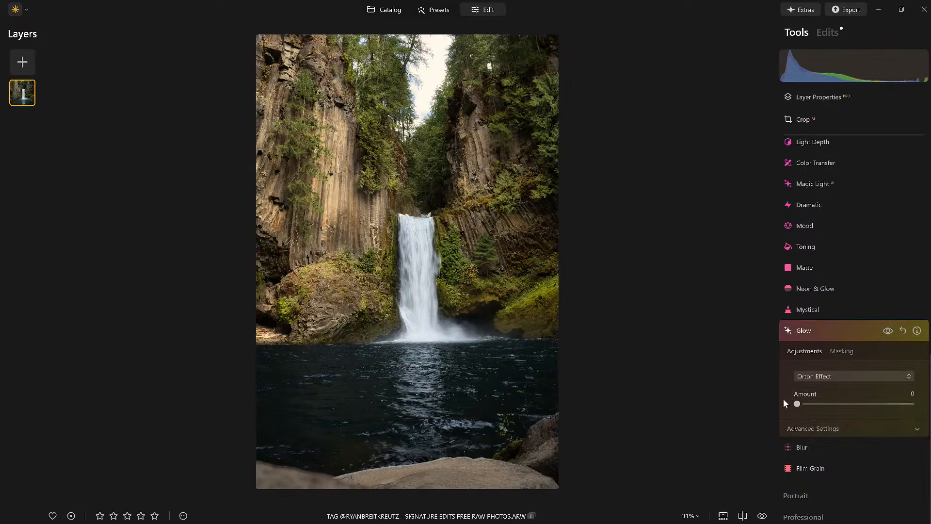
drag(842, 405, 805, 406)
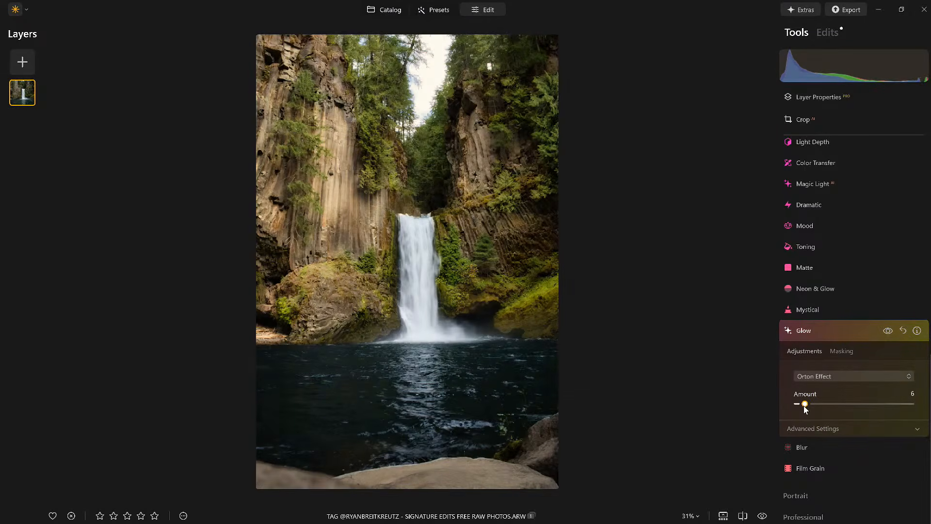
click(890, 333)
click(890, 332)
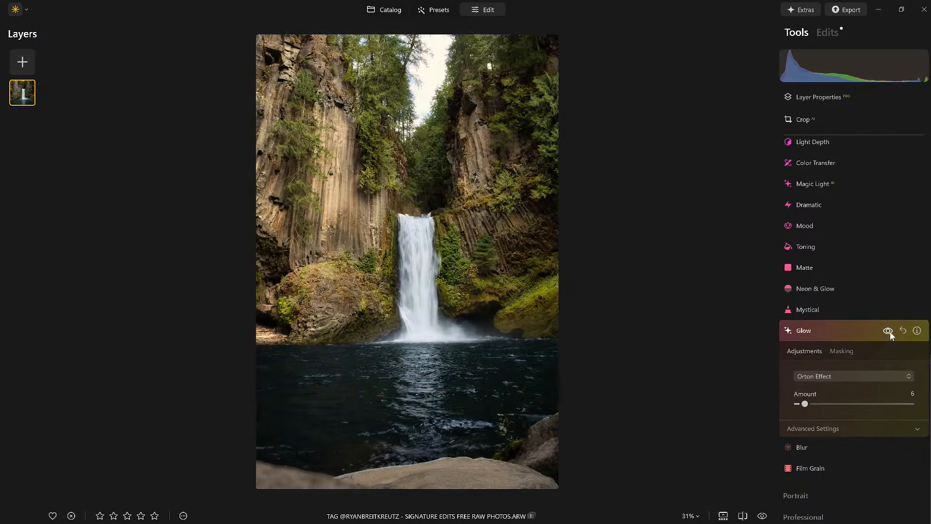
drag(806, 404, 809, 404)
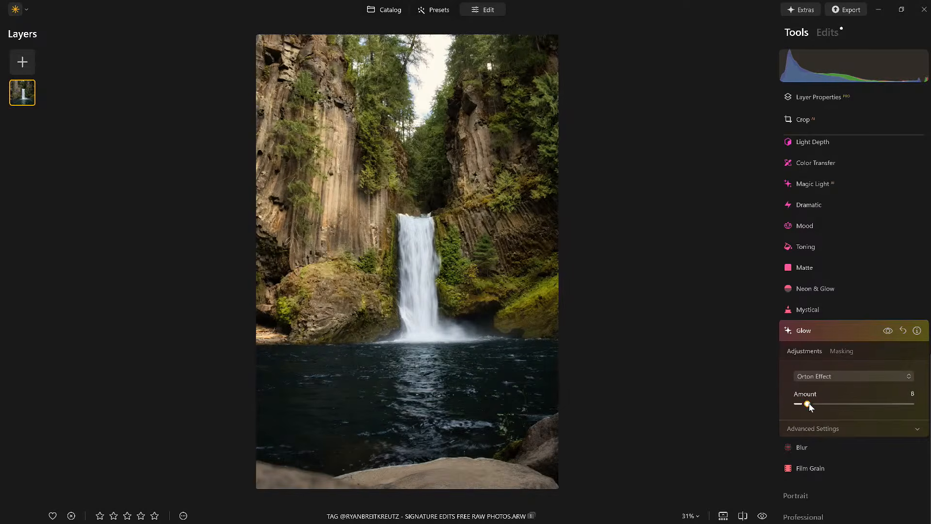
Step: Set Glow's advanced Brightness to -28, Contrast to 26 and Warmth to 10, and compare the photo with the effect off and on
click(817, 428)
scroll(819, 432, down, 2)
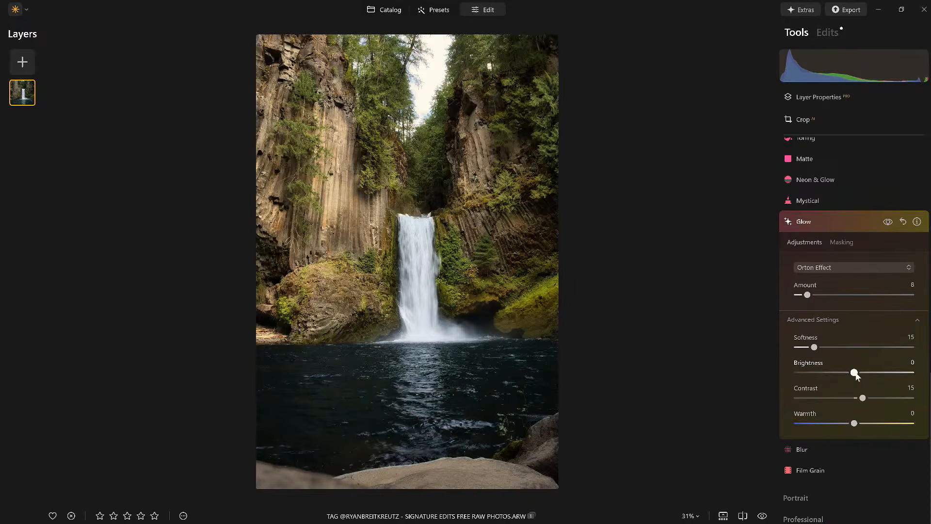
drag(854, 372, 872, 424)
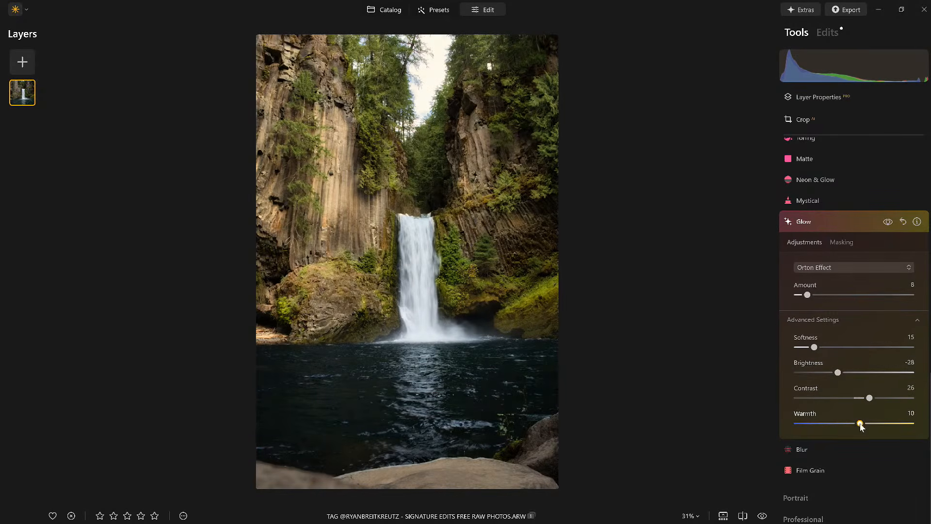
click(888, 222)
click(888, 222)
click(888, 222)
click(887, 222)
Step: Raise Glow's Amount to 12, compare the photo with the effect off and on, and close the tool
drag(807, 295, 811, 295)
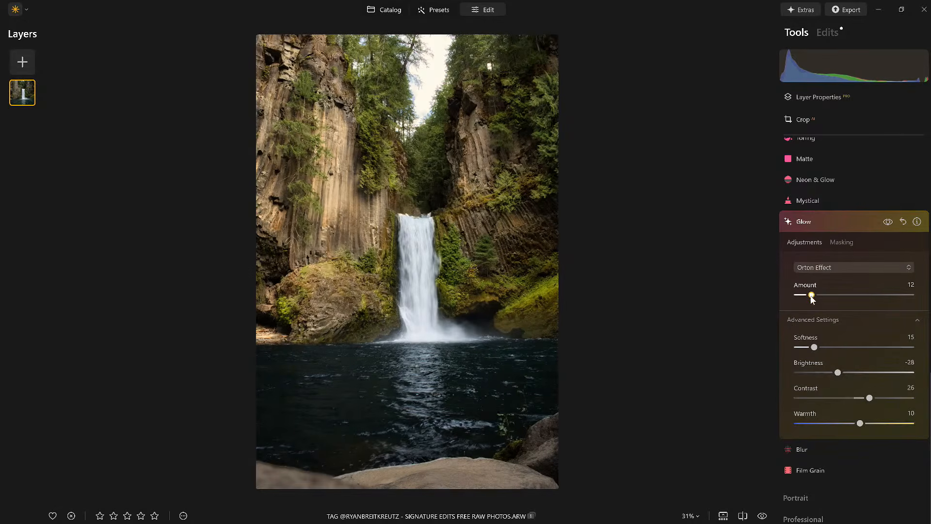
click(889, 221)
click(889, 222)
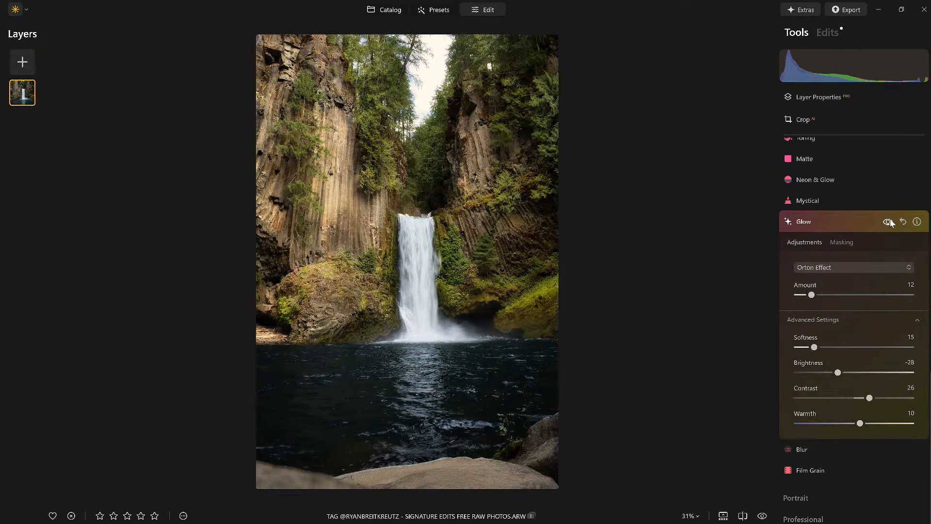
click(841, 221)
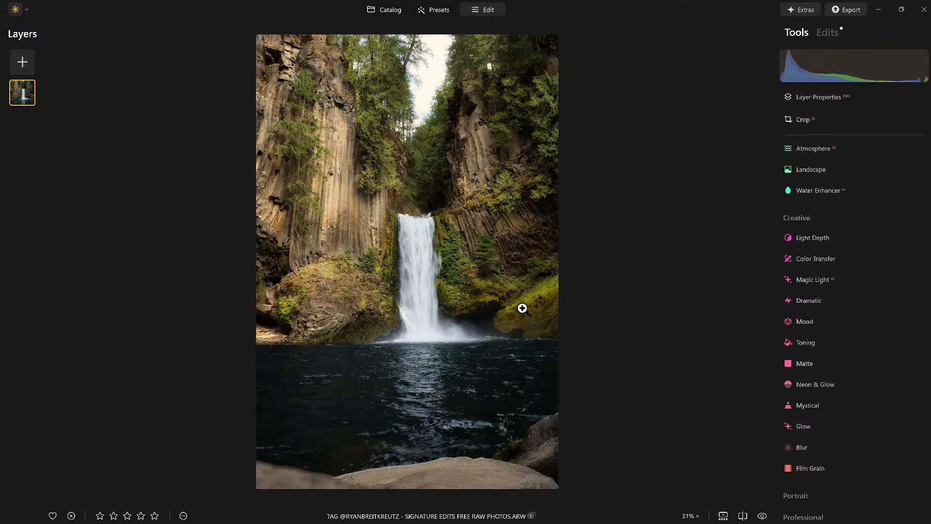
Step: Crop the photo slightly tighter at the Original ratio, trimming the foreground rocks, and apply the crop
key(c)
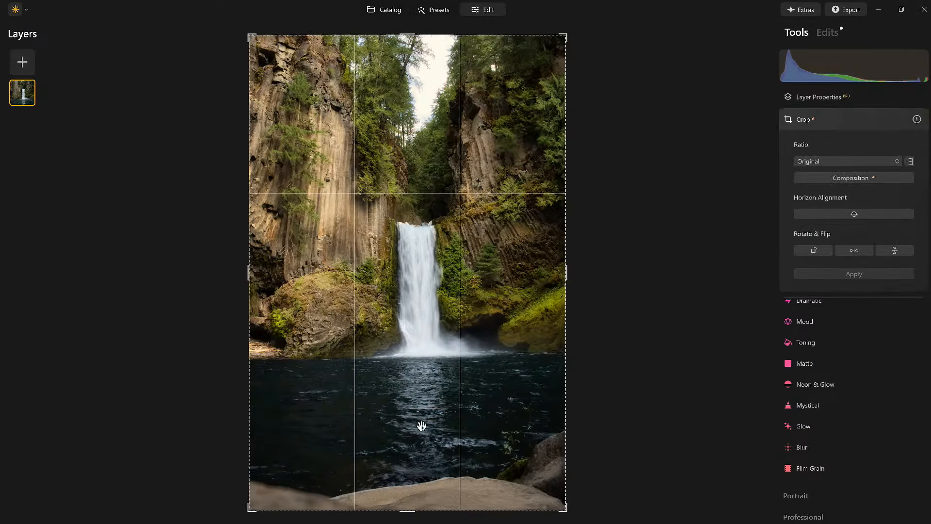
drag(404, 509, 403, 503)
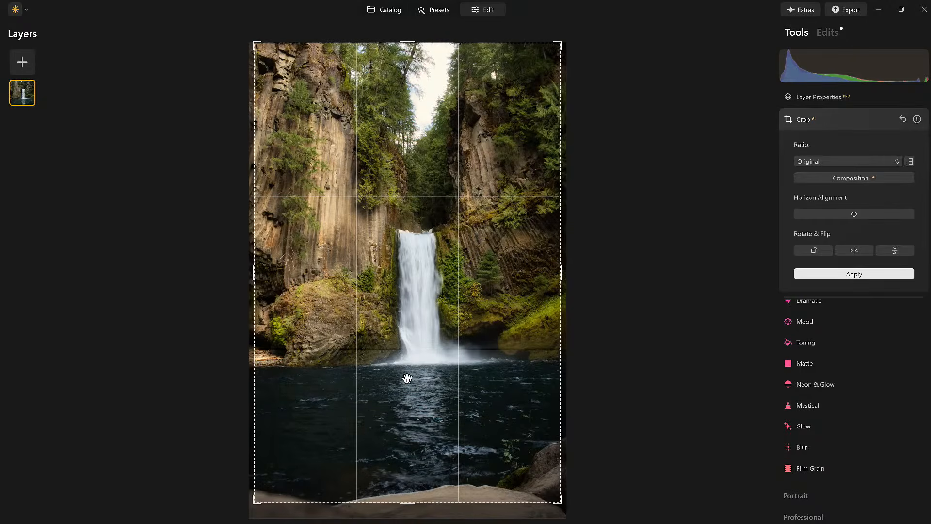
key(Return)
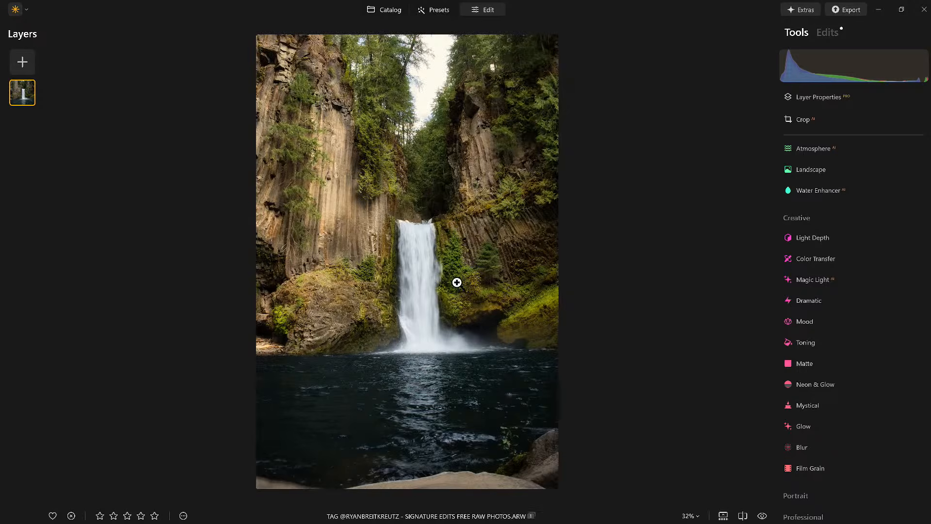
Step: Compare the edited waterfall photo with its original using the split before/after view and the full-image preview
click(743, 516)
drag(415, 262, 611, 302)
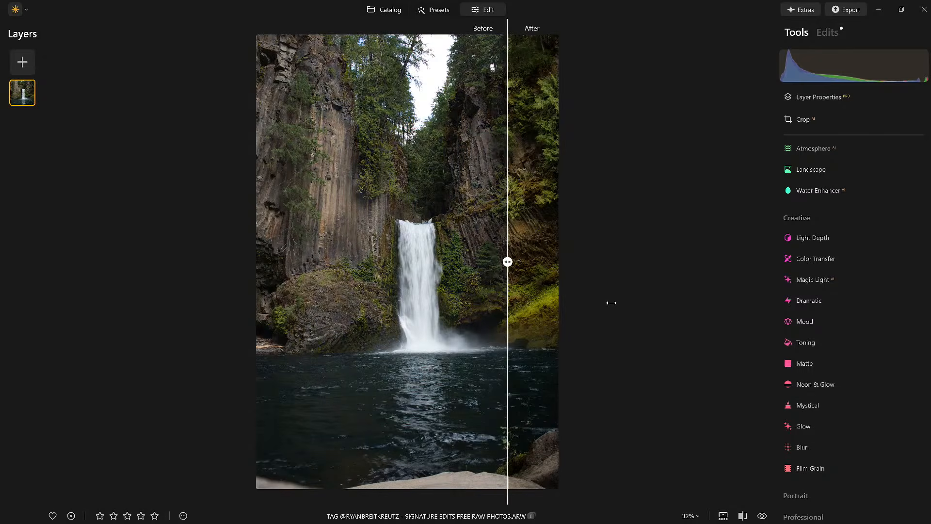
drag(539, 296, 230, 259)
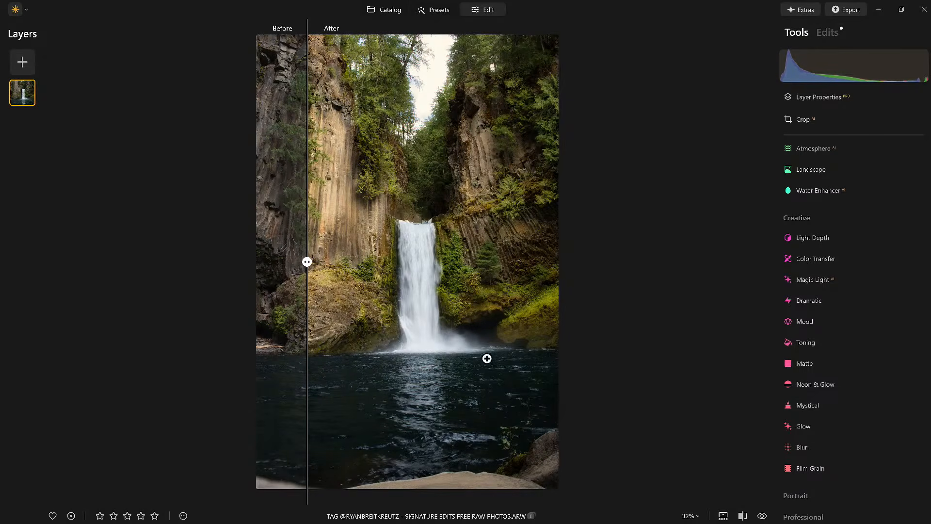
click(743, 516)
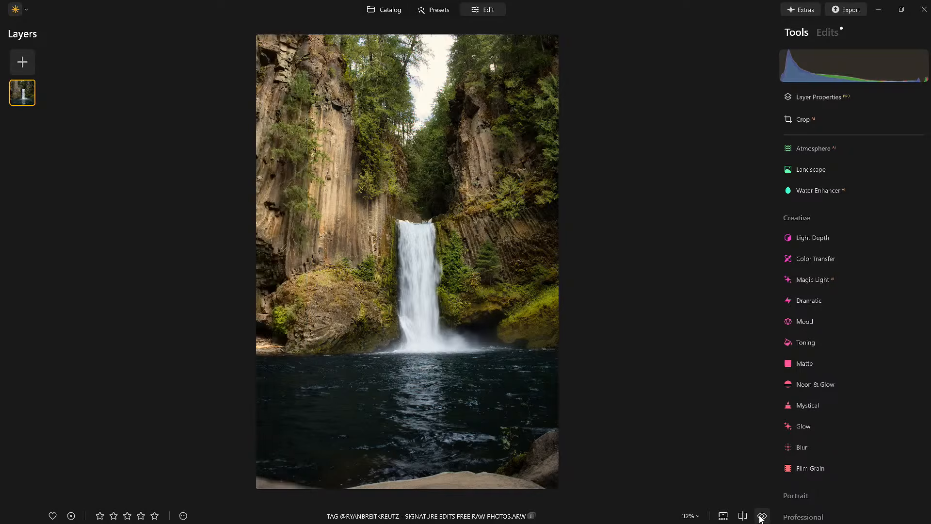
click(762, 516)
click(761, 518)
Step: Return to the catalog and open the dark cave waterfall photo for editing
key(g)
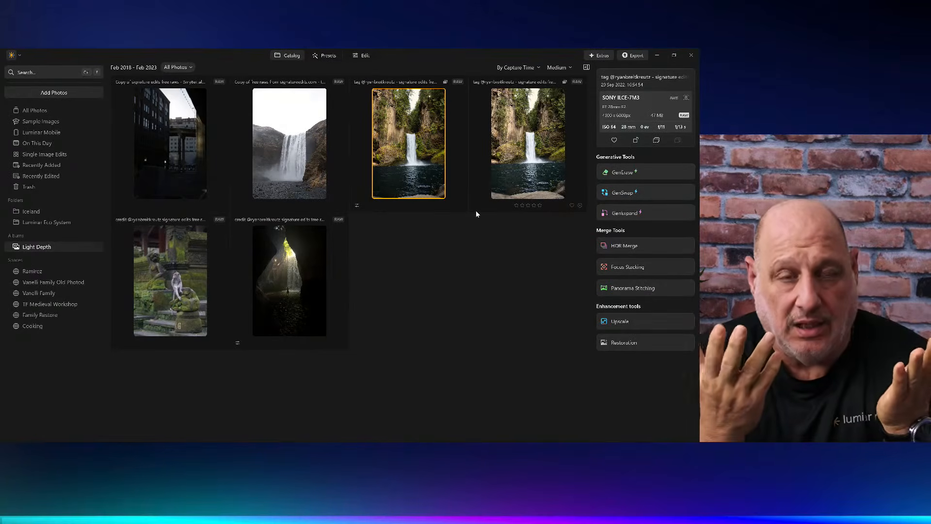
double_click(284, 271)
click(359, 55)
Step: Apply Light Depth to the cave photo with Amount 82 and Softness 32, and move its light point farther into the scene
scroll(876, 374, down, 7)
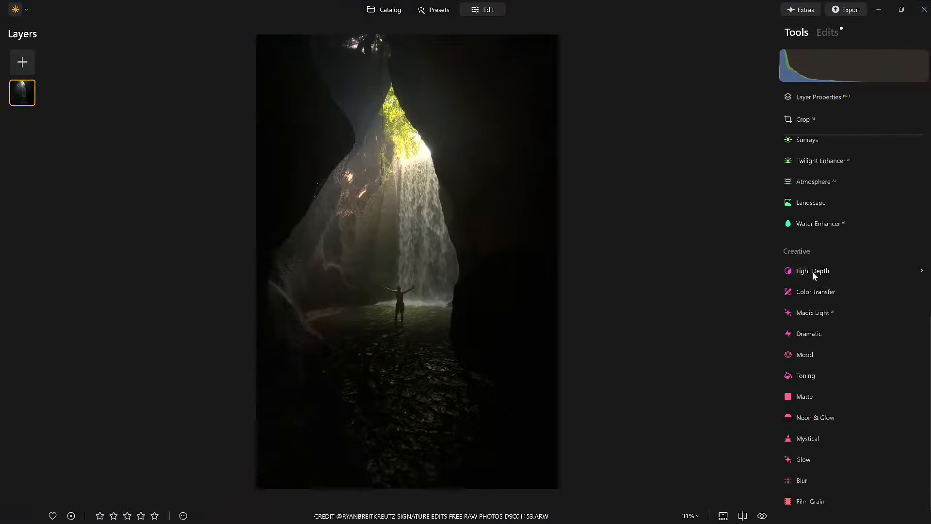
click(812, 272)
drag(797, 224, 891, 225)
drag(797, 367, 834, 367)
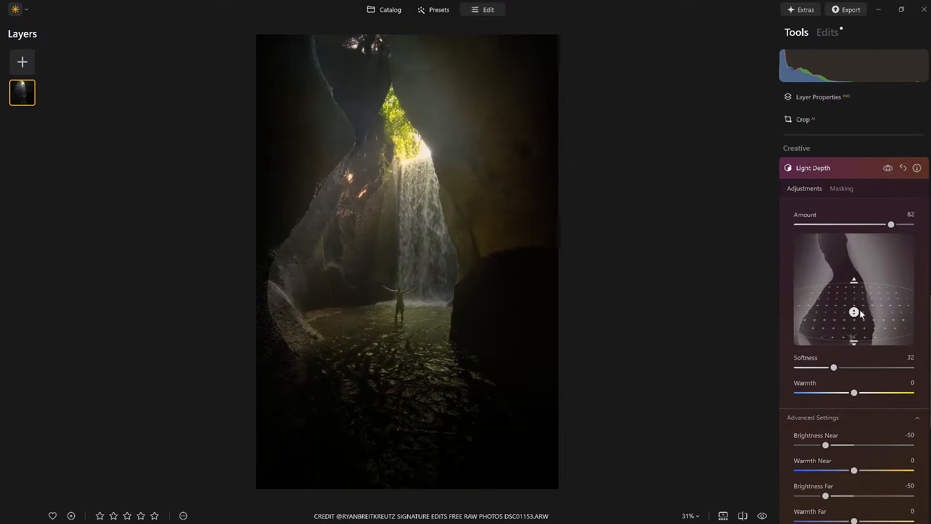
mouse_move(854, 312)
mouse_down()
mouse_move(854, 286)
mouse_move(854, 299)
mouse_up()
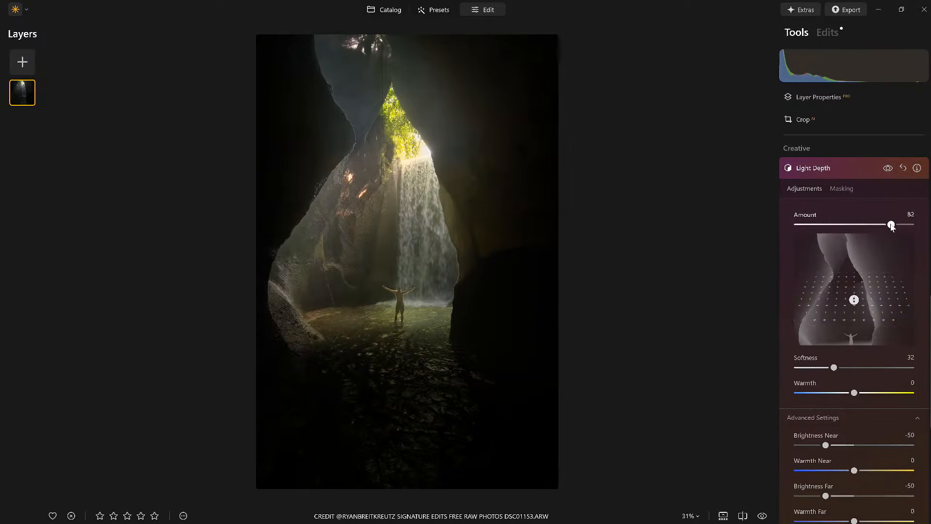
Step: Set Light Depth's Amount to 60, Warmth to 38, Brightness Near to -84 and Brightness Far to 8, compare with the original, and close the tool
drag(891, 226, 867, 225)
drag(854, 393, 876, 395)
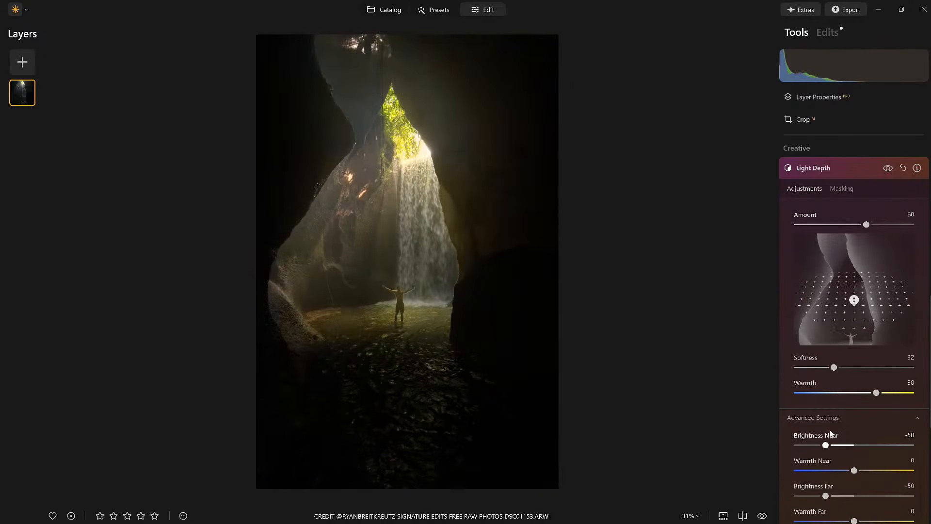
drag(825, 445, 806, 447)
drag(828, 498, 860, 498)
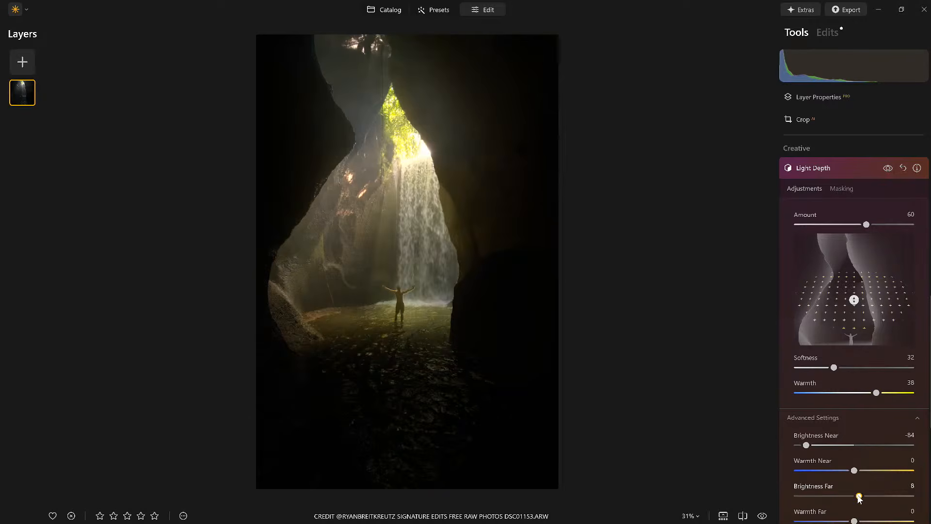
click(762, 516)
click(762, 516)
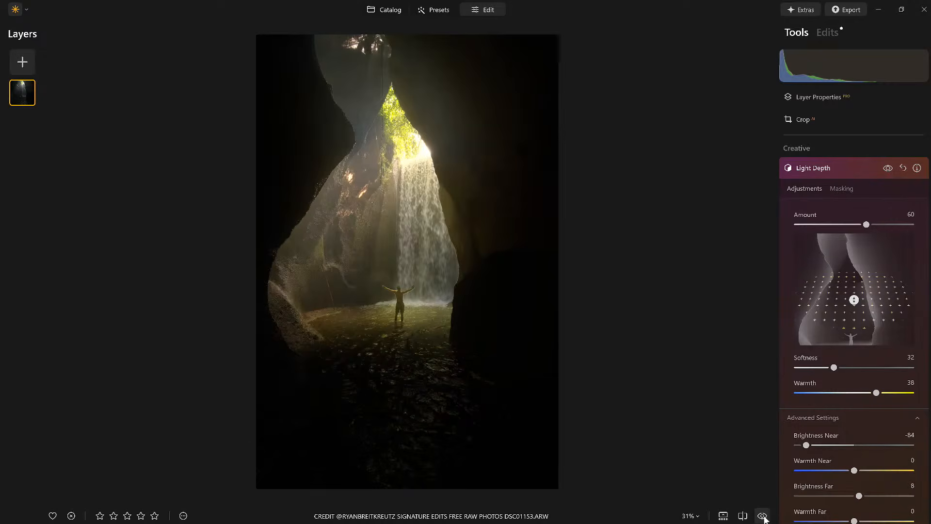
click(831, 173)
Step: Set Enhance's Accent to 21 and Sky Enhancer to 11, compare the effect off and on, and close the tool
scroll(831, 172, up, 8)
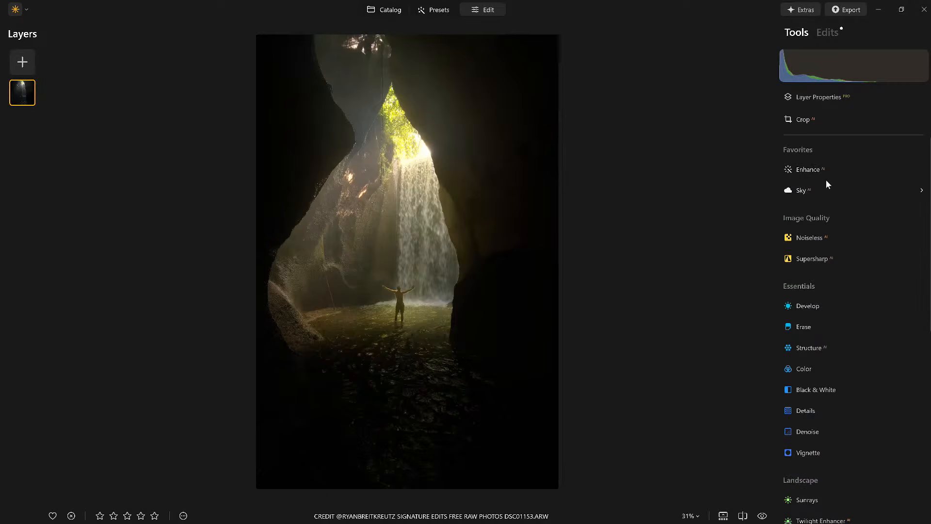
click(818, 169)
drag(798, 226, 810, 252)
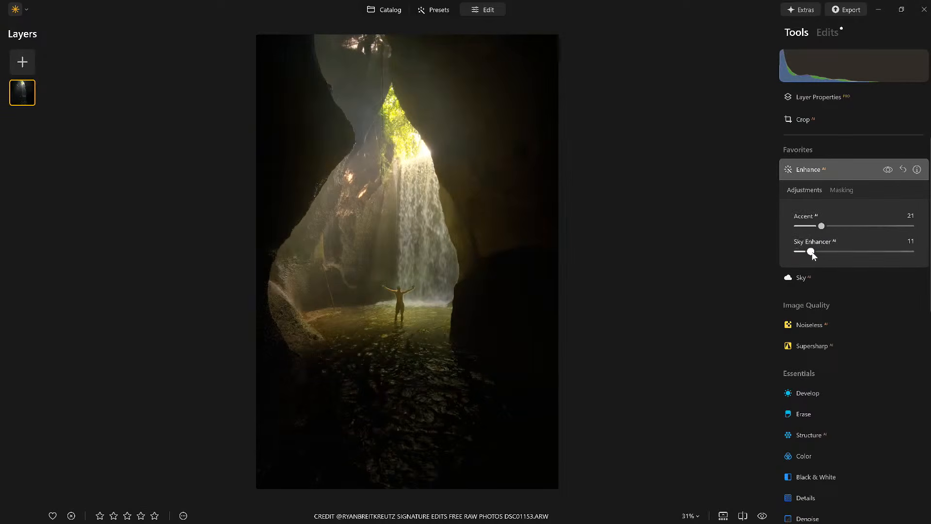
click(890, 173)
click(853, 168)
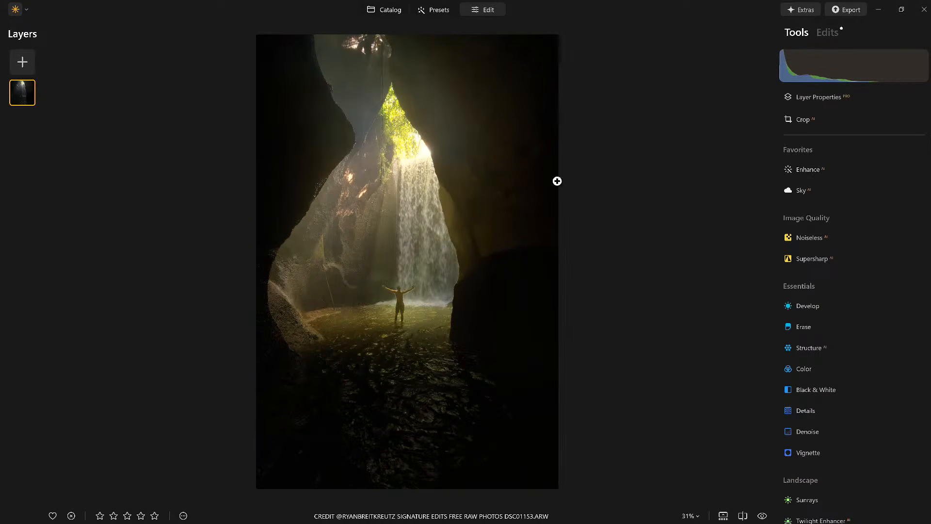
Step: Copy the adjustments of the cave waterfall photo
right_click(390, 177)
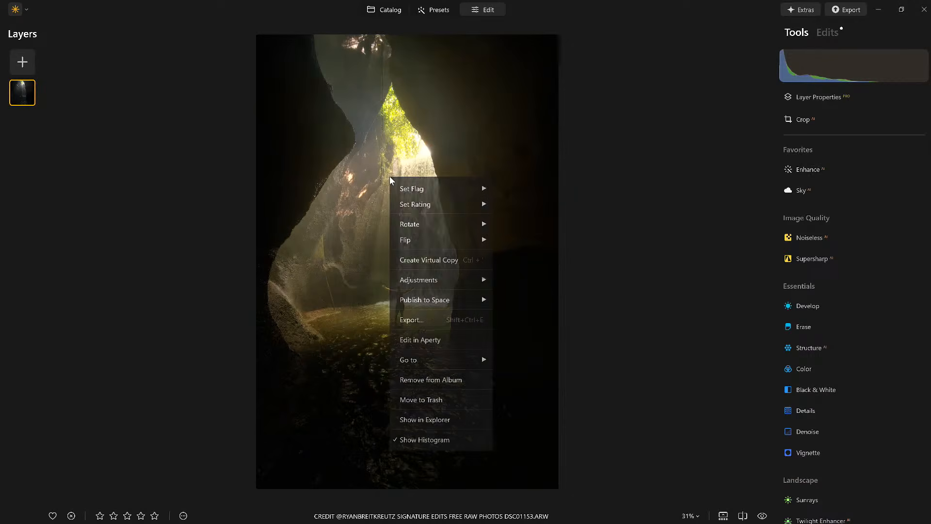
mouse_move(434, 276)
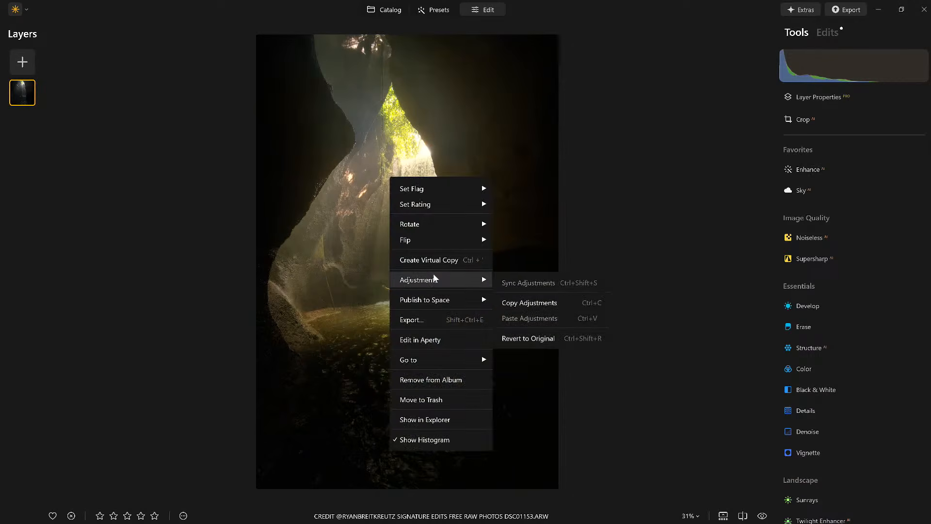
click(533, 304)
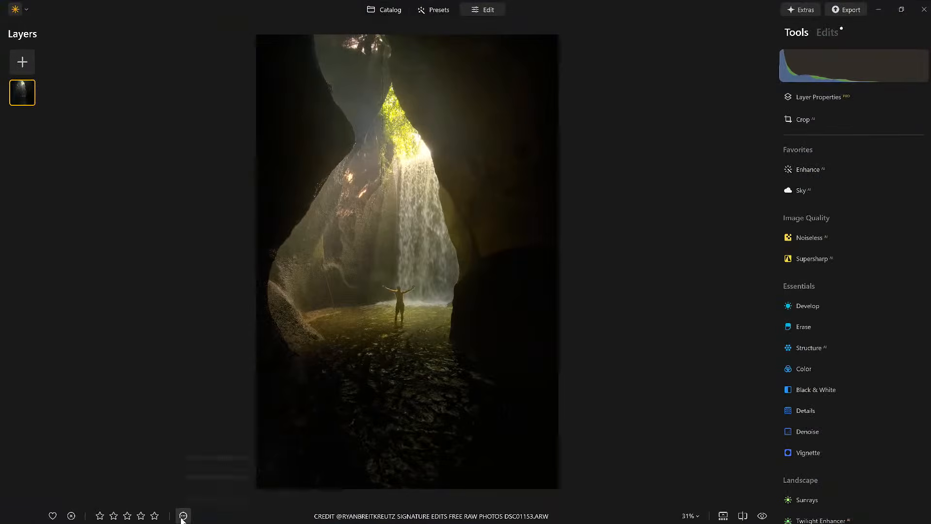
Step: Save the cave waterfall photo's adjustments as a preset named "Light Depth plus"
click(183, 516)
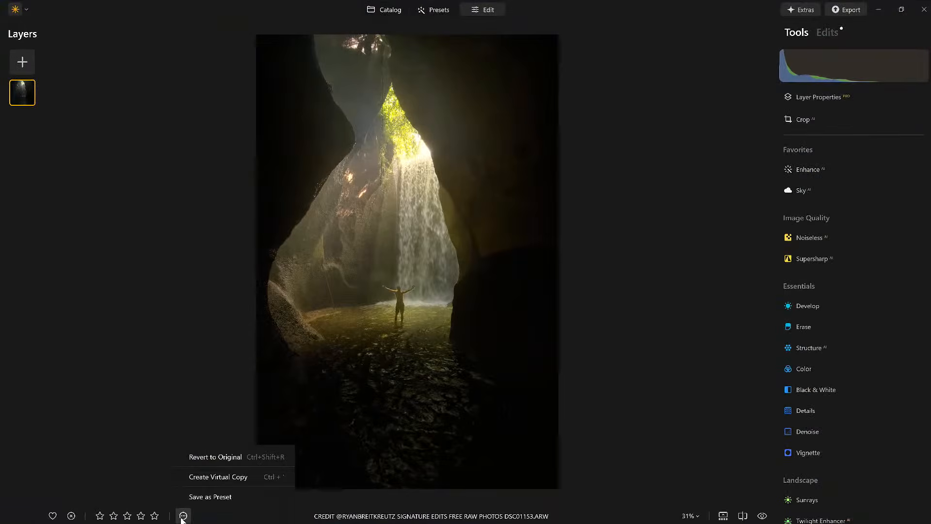
click(227, 499)
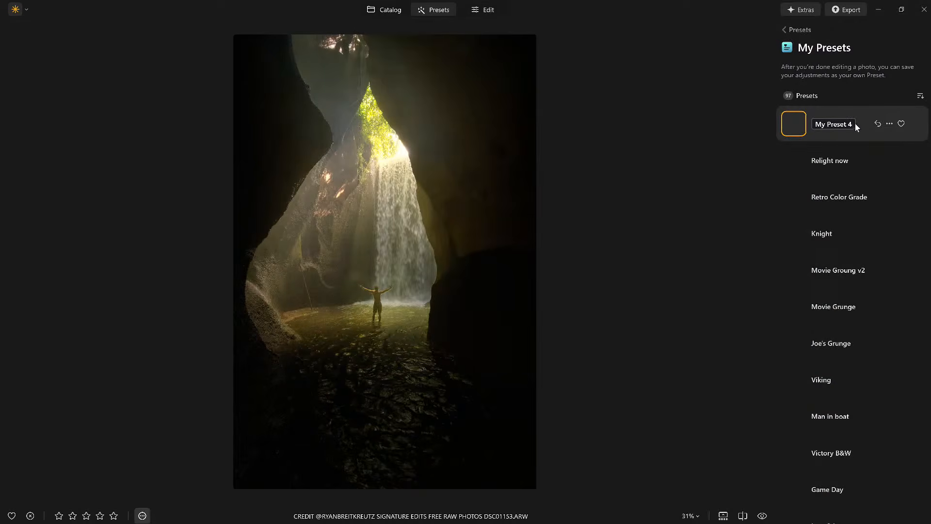
drag(854, 119, 790, 124)
text(Light Depth)
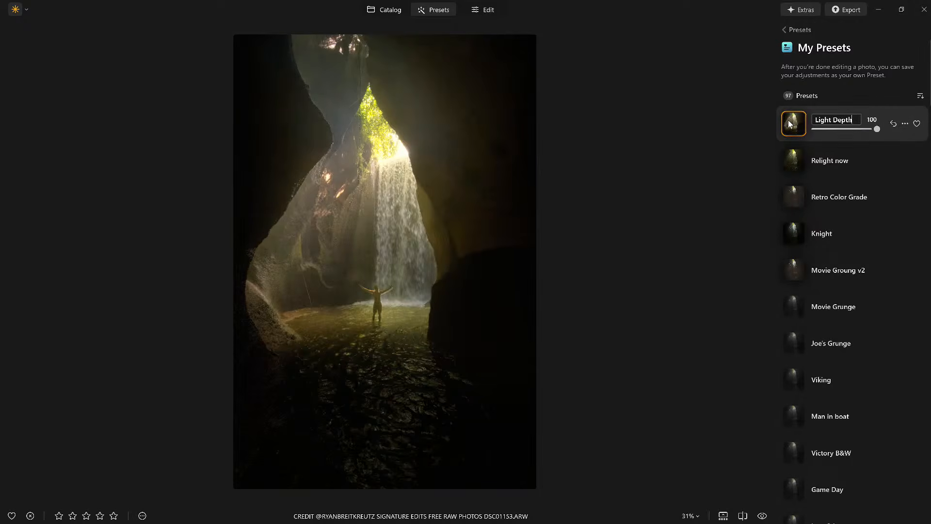
text( plus)
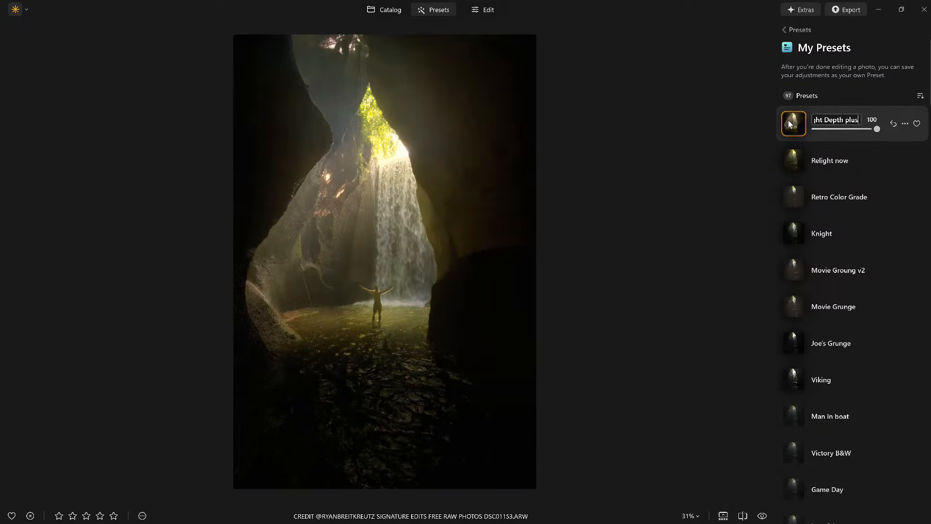
key(Return)
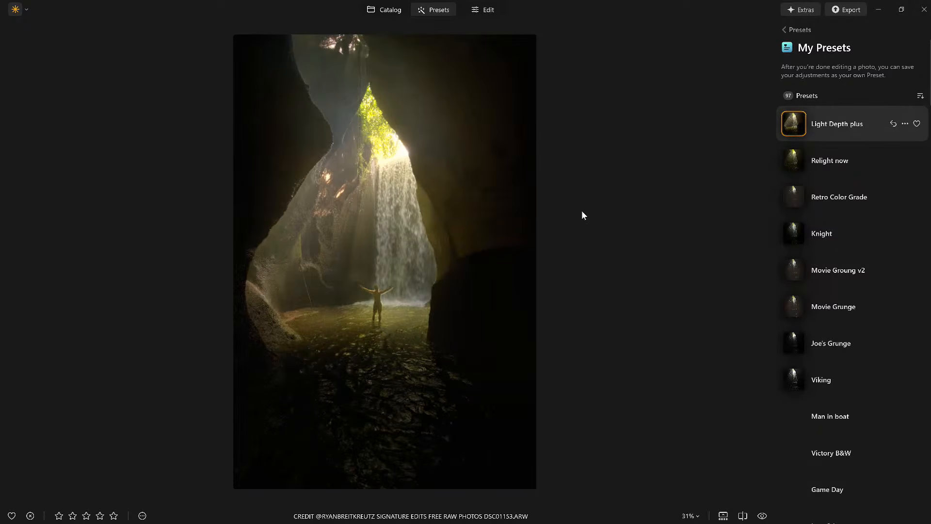
Step: Paste the copied adjustments onto the cave, monkey statue, first forest waterfall and dark building photos in the catalog
key(g)
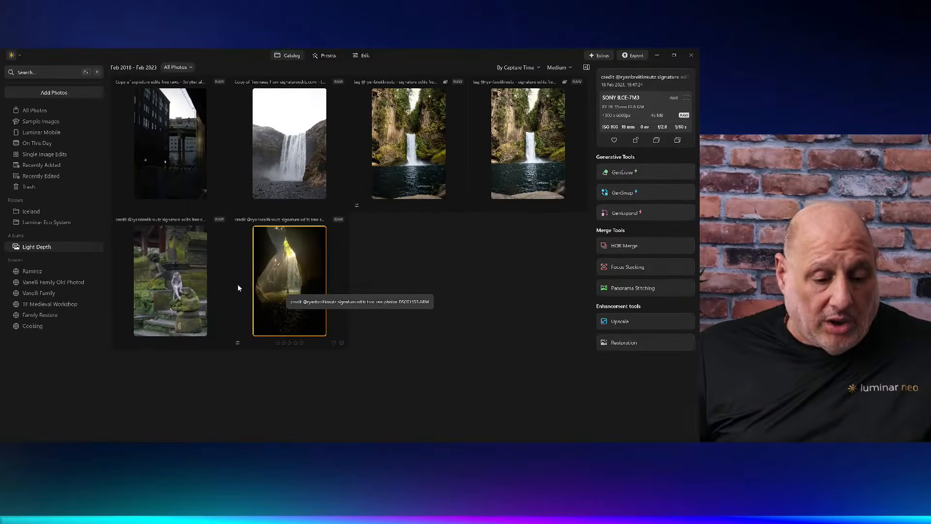
ctrl+click(188, 281)
ctrl+click(421, 139)
ctrl+click(171, 126)
right_click(296, 257)
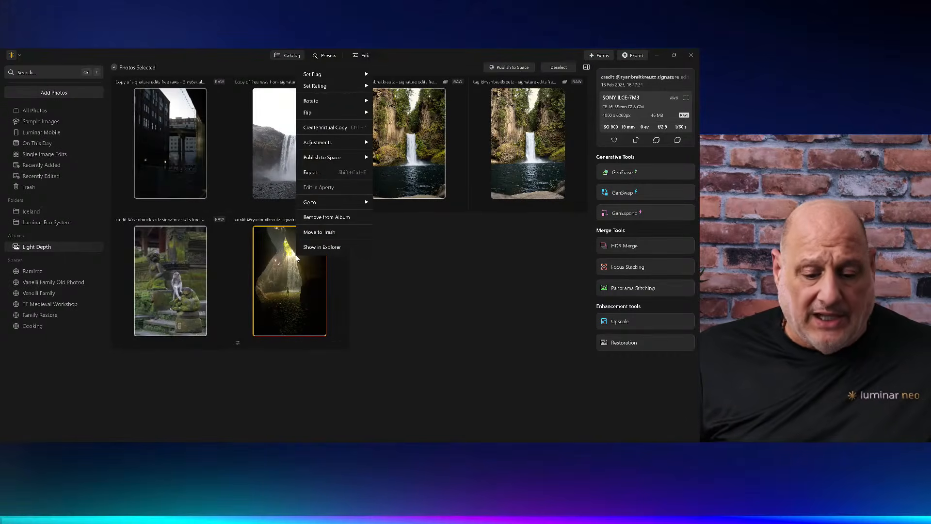
mouse_move(347, 143)
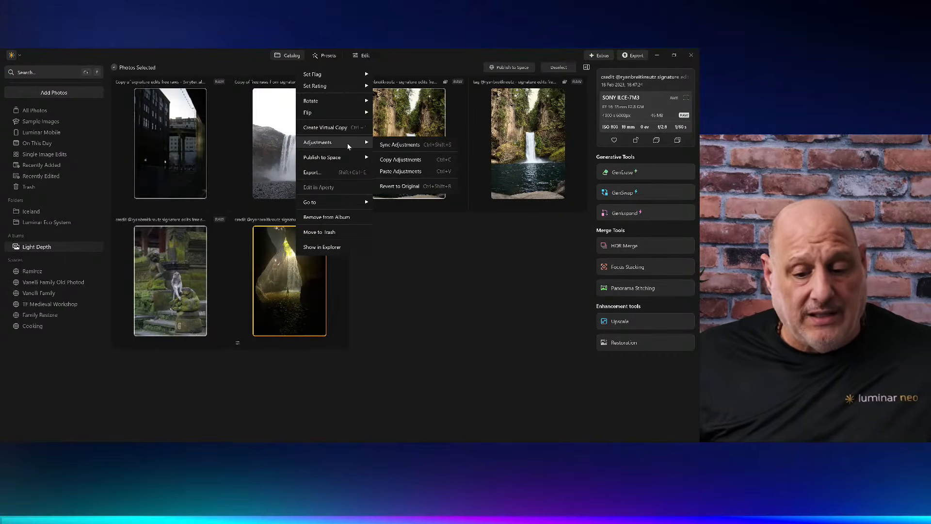
click(422, 171)
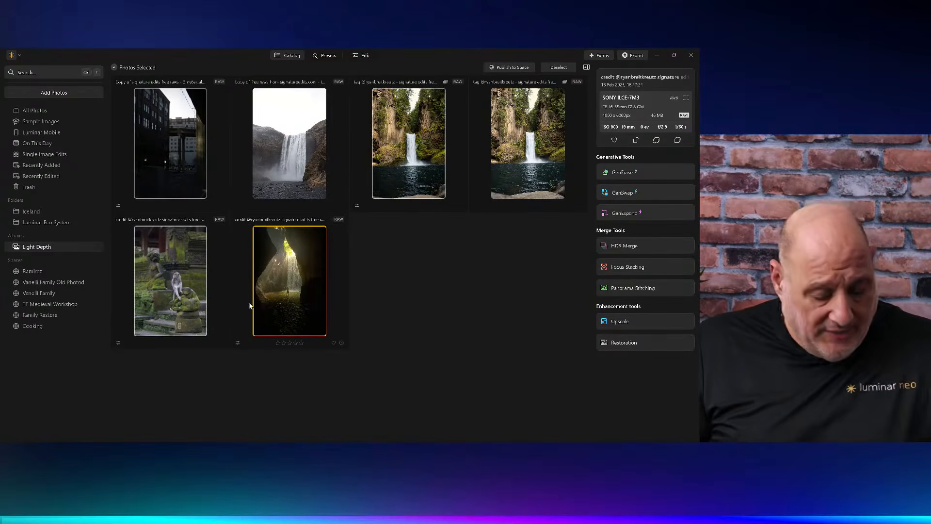
Step: Revert the selected cave, monkey statue, forest waterfall and dark building photos to their originals
right_click(298, 264)
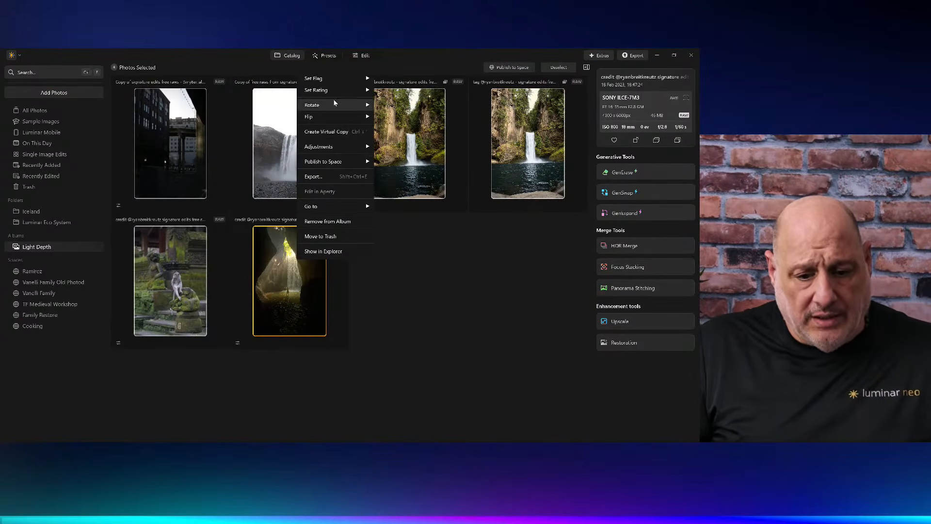
mouse_move(339, 146)
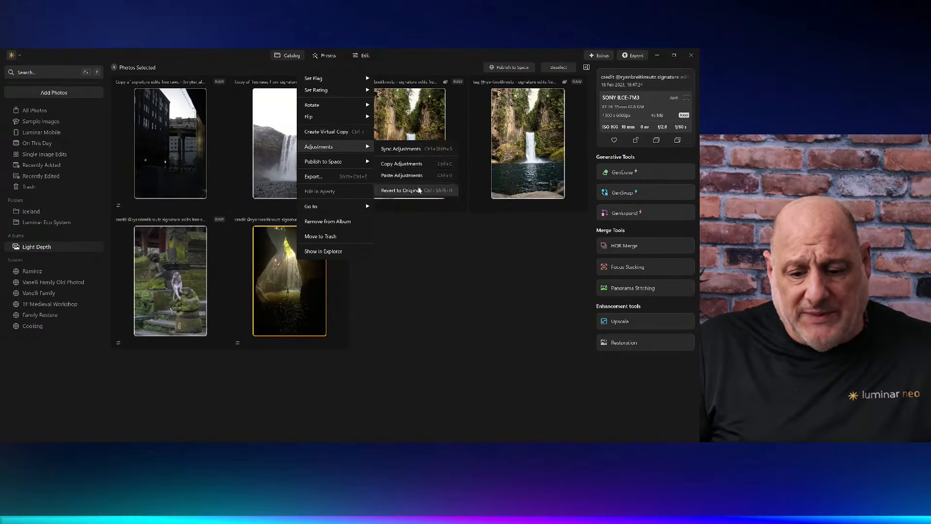
click(401, 190)
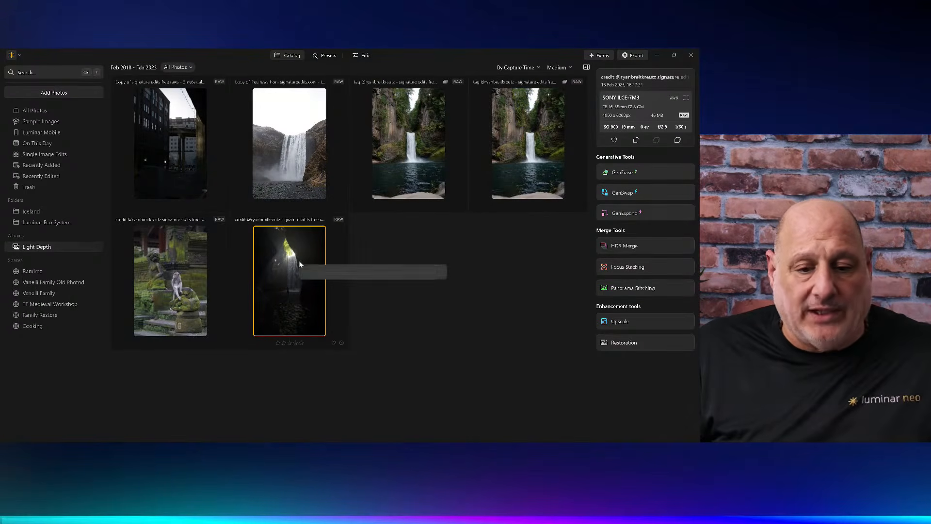
Step: Apply the saved "Light Depth plus" preset to the cave waterfall photo at strength 100
click(327, 56)
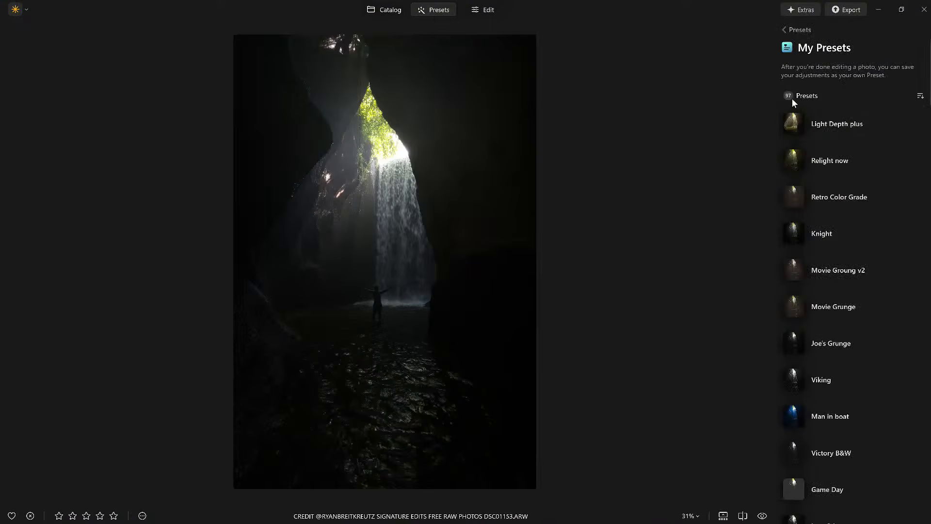
click(841, 124)
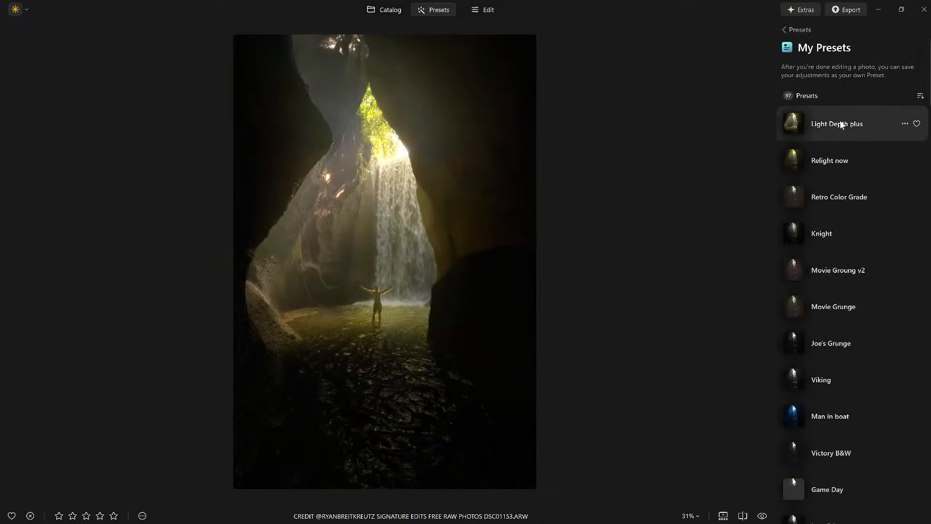
click(841, 125)
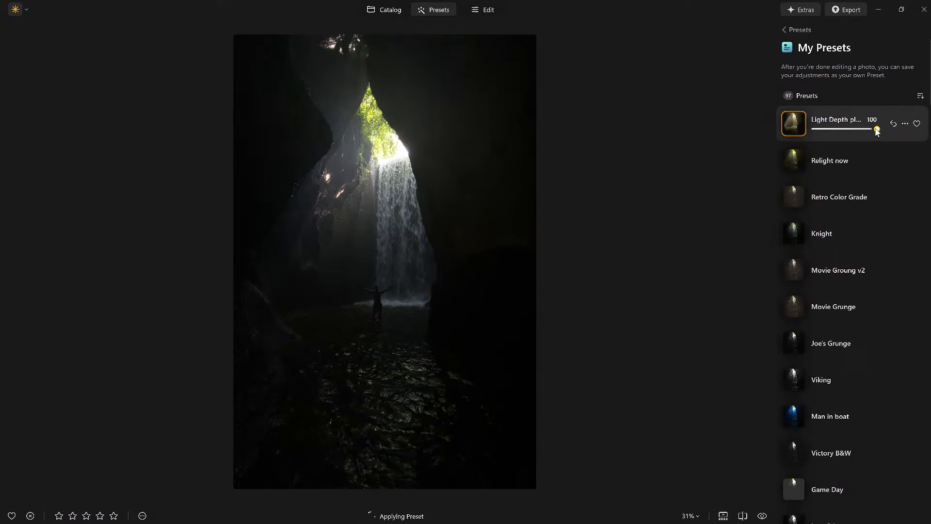
drag(860, 129, 880, 129)
double_click(841, 121)
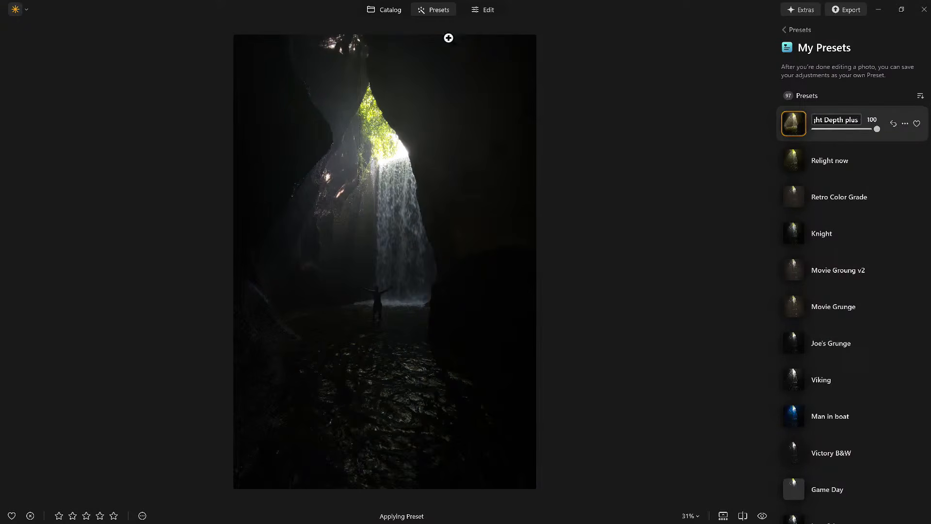
Step: Open the cave waterfall photo for editing and copy its adjustments
click(481, 10)
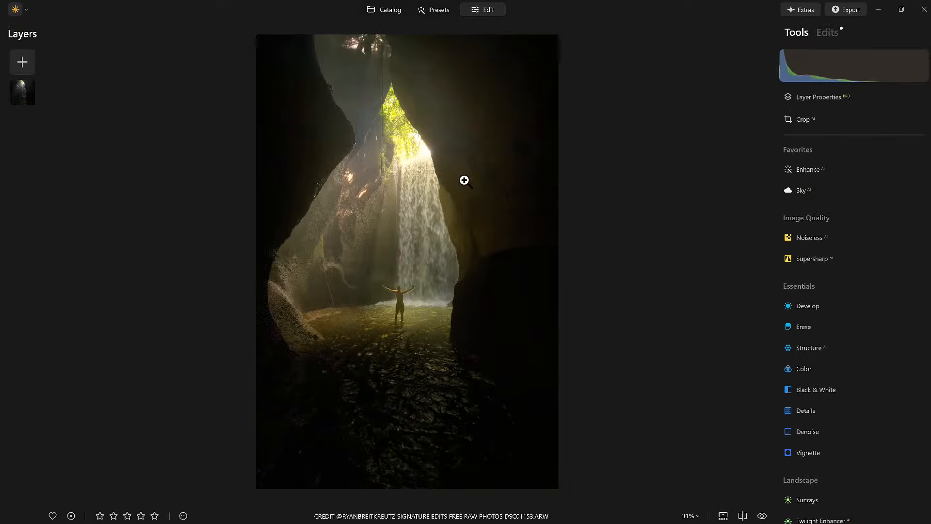
right_click(463, 179)
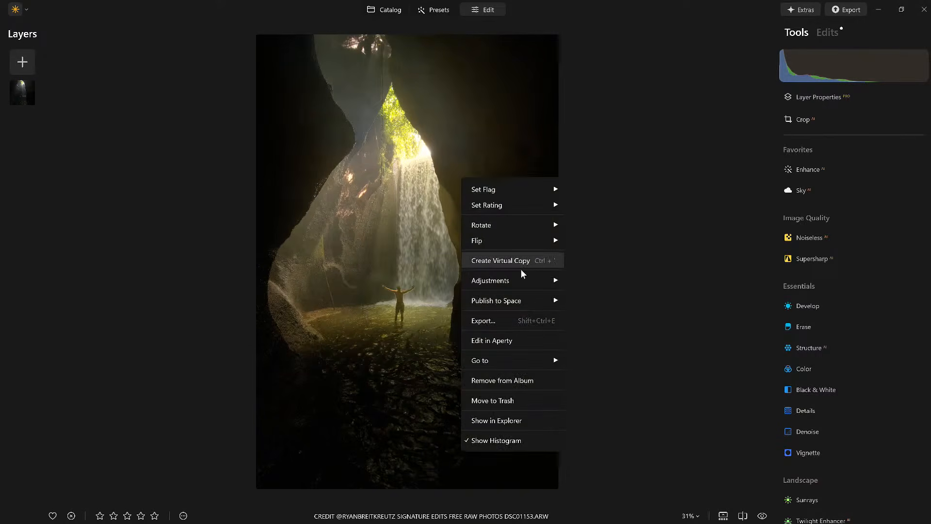
mouse_move(521, 280)
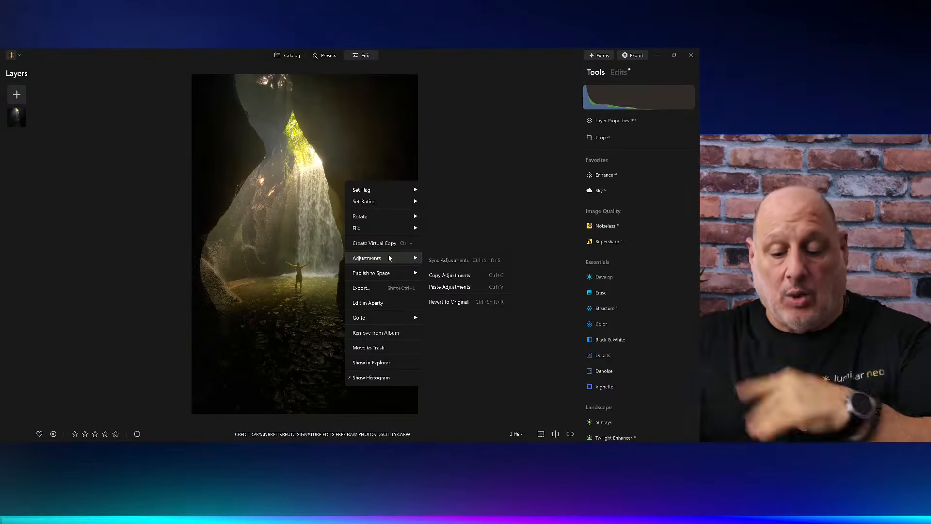
click(471, 276)
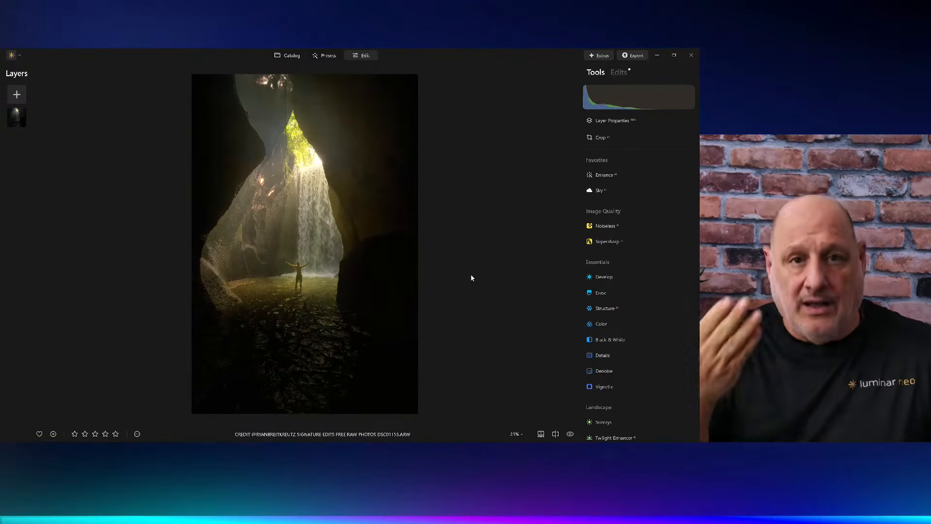
Step: Return to the catalog, select all photos in the Light Depth album and look through the adjustment options for them
key(g)
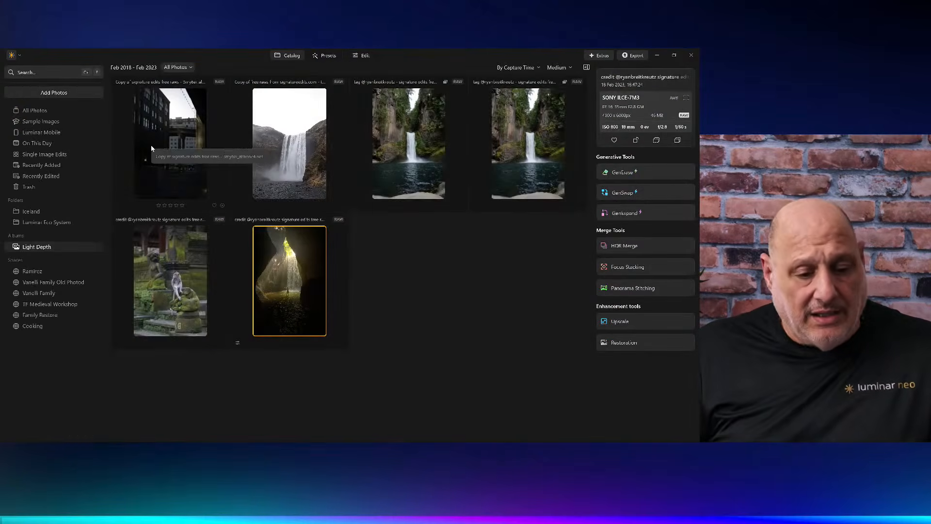
key(ctrl+a)
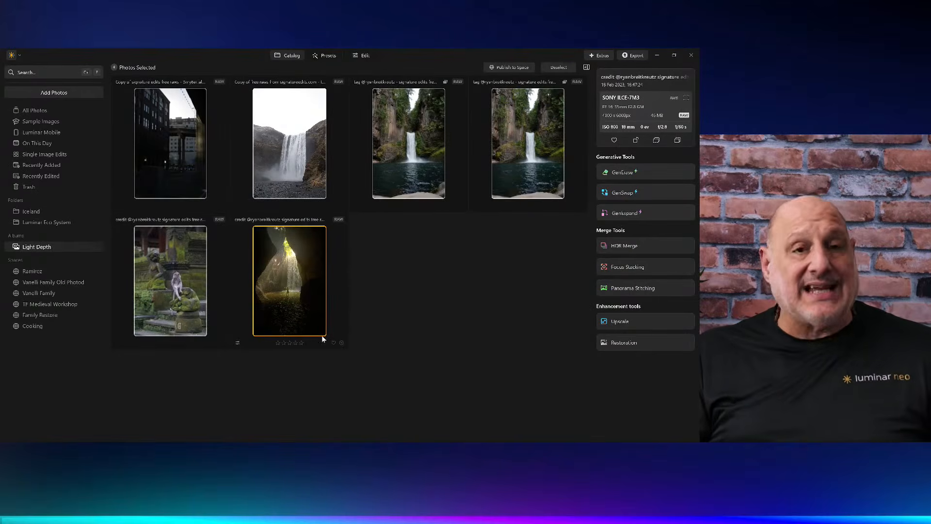
right_click(300, 273)
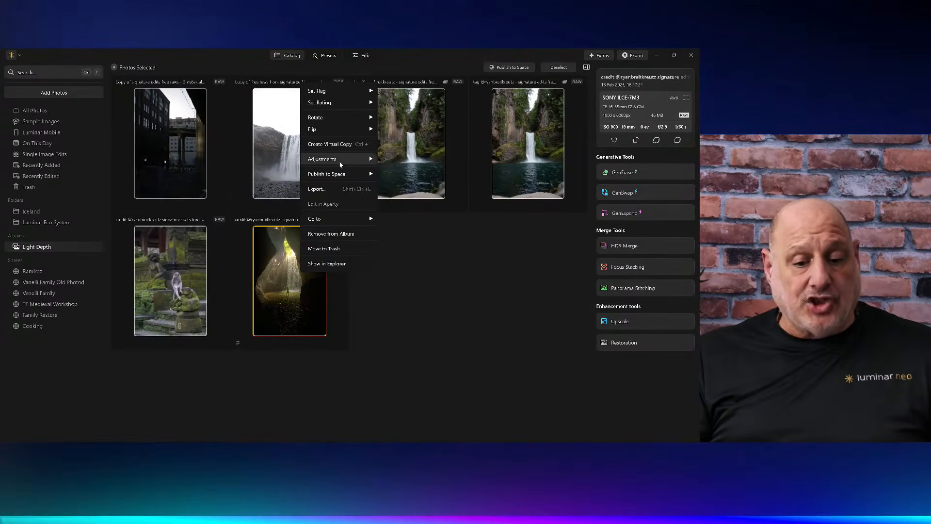
mouse_move(351, 160)
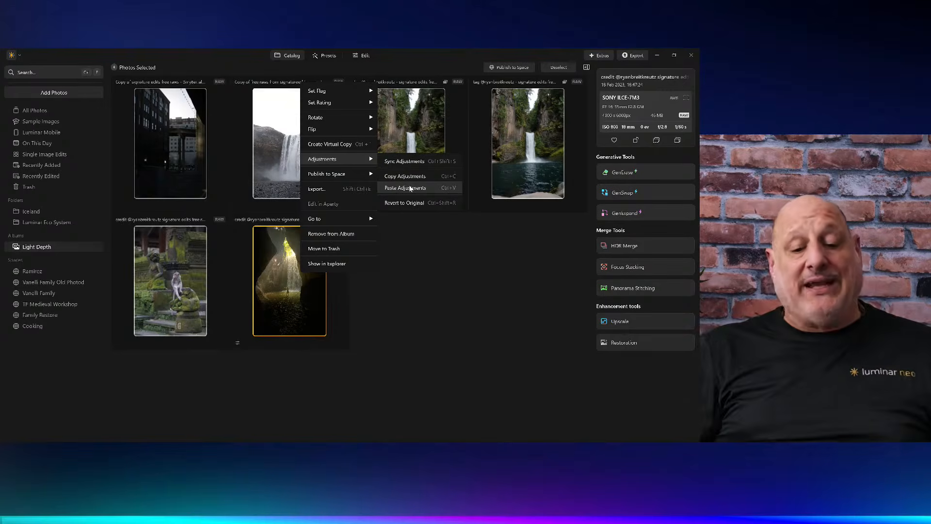
click(461, 233)
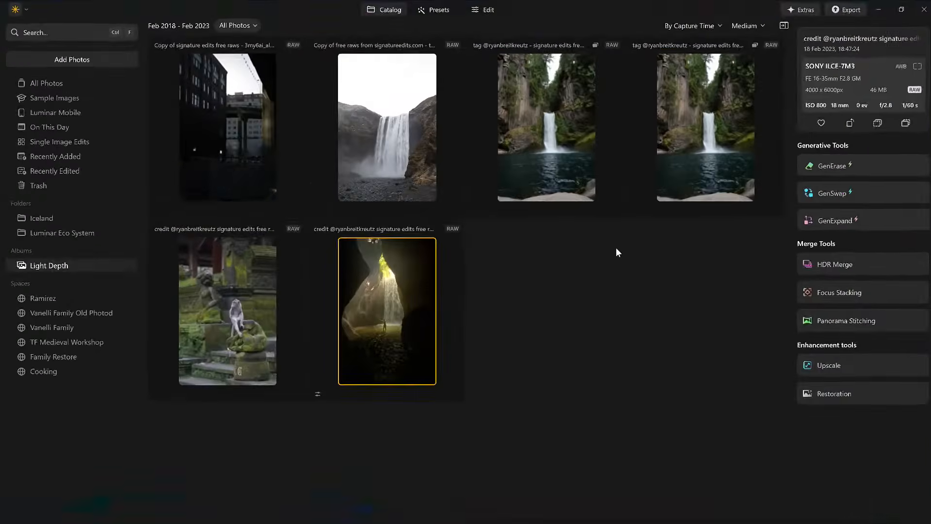